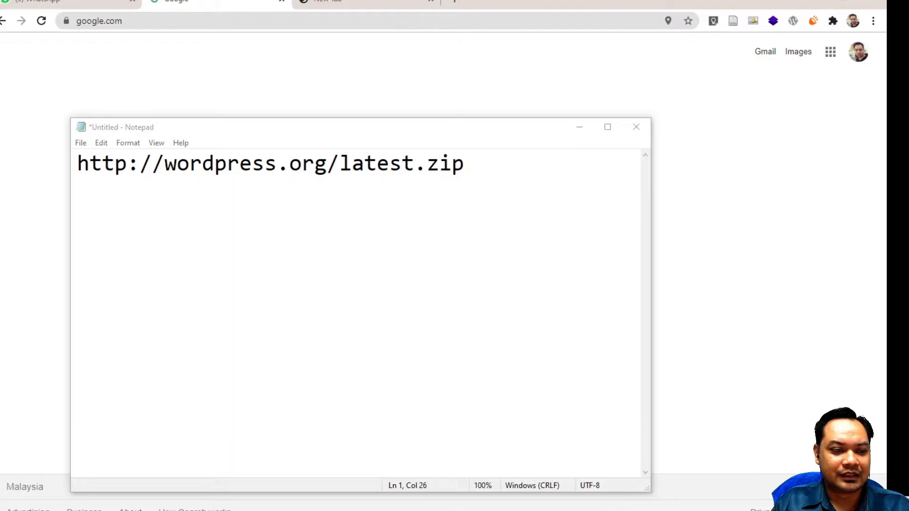
click(449, 166)
key(ctrl+a)
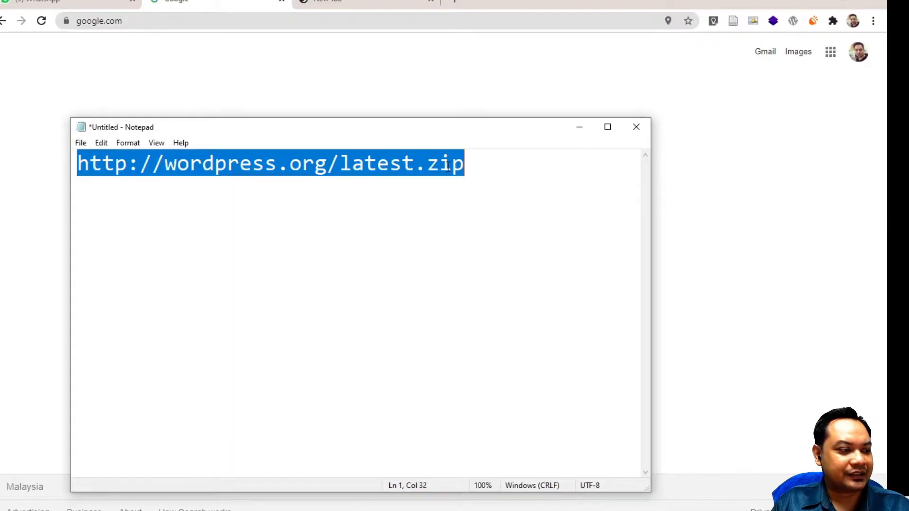
right_click(448, 165)
Copy the link, download the WordPress zip from it in Chrome, then switch to XAMPP Control Panel
click(479, 208)
click(280, 19)
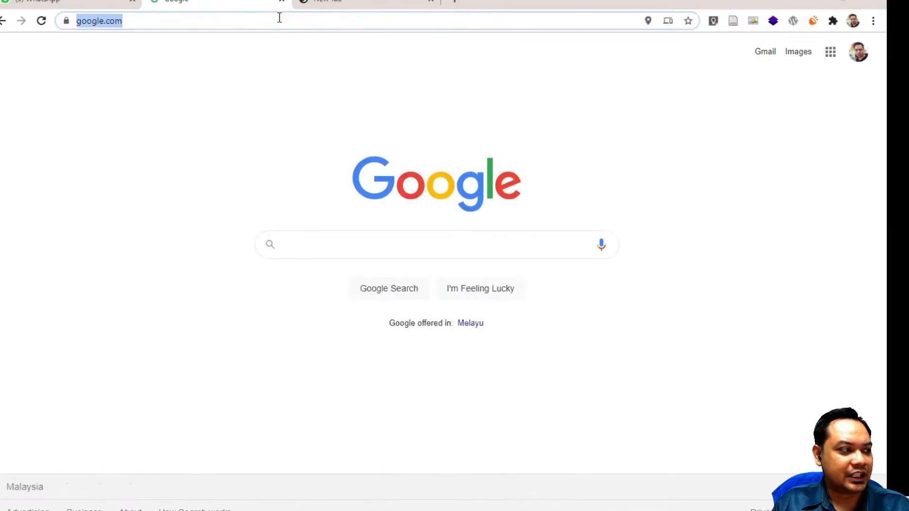
key(ctrl+v)
key(Return)
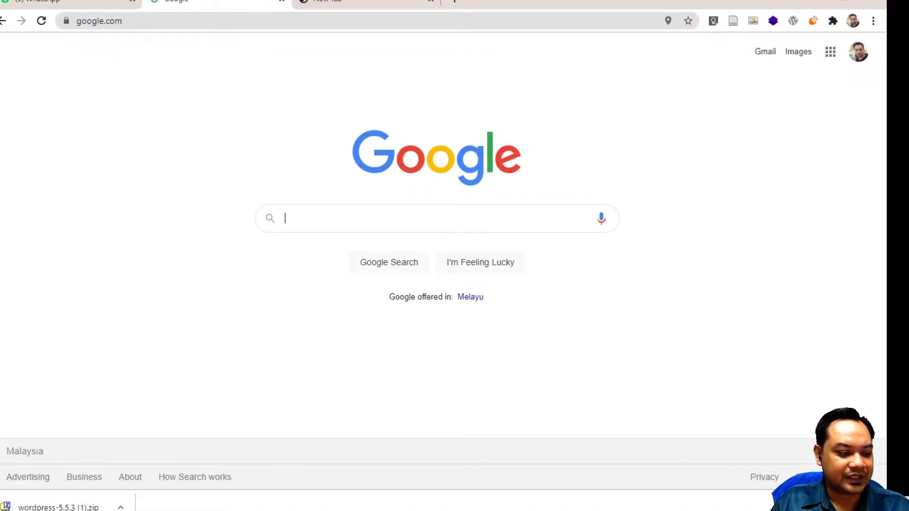
key(alt+Tab)
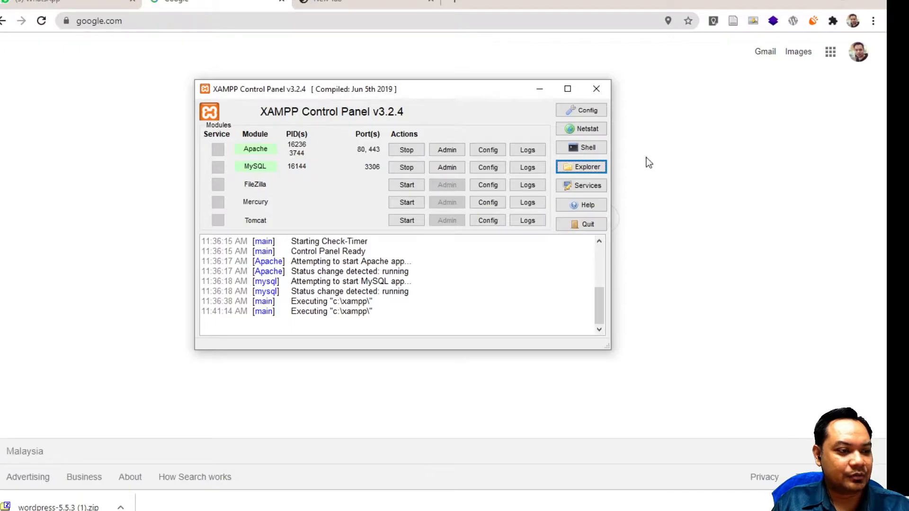
Open the C:\xampp folder from XAMPP Control Panel and go into htdocs
click(582, 170)
scroll(329, 300, down, 3)
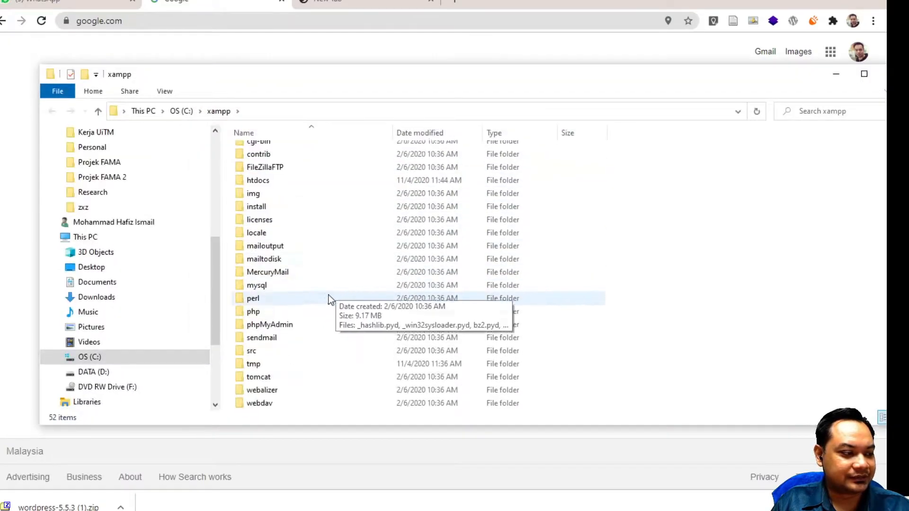
scroll(265, 286, up, 2)
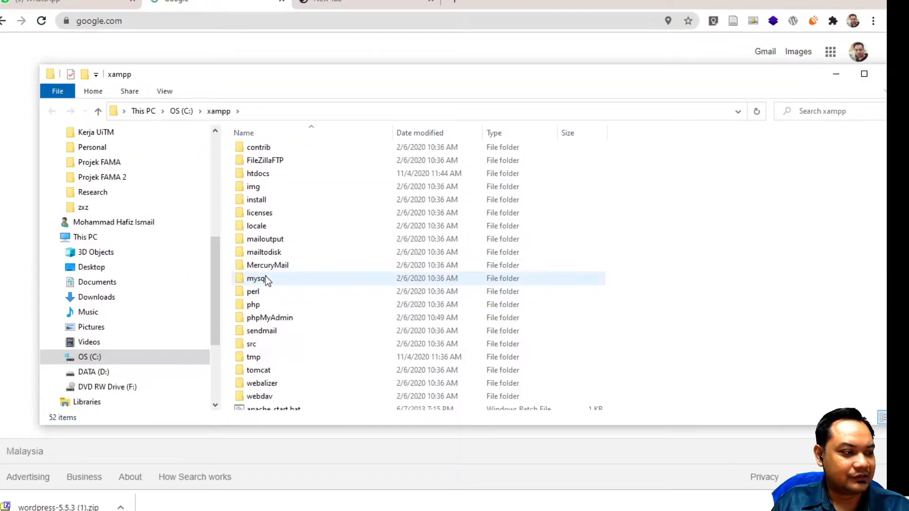
double_click(265, 176)
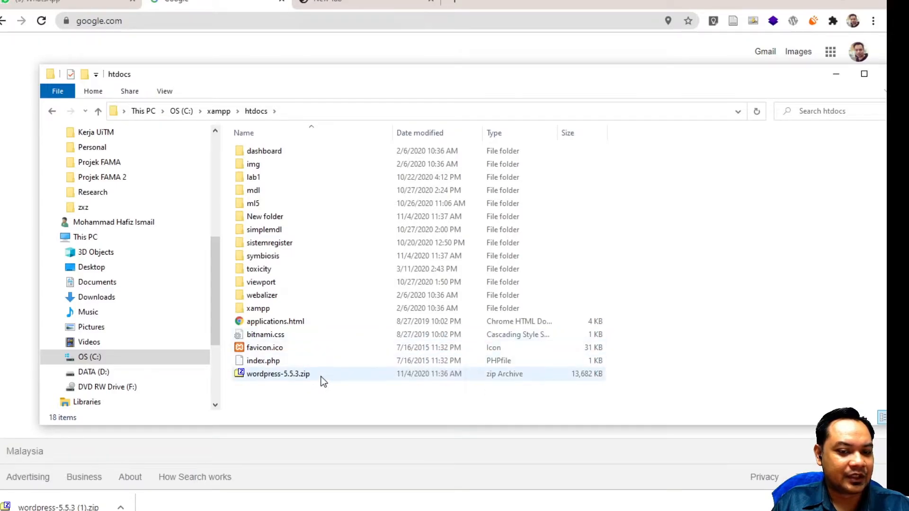
Extract the wordpress folder from wordpress-5.5.3.zip into htdocs
double_click(291, 374)
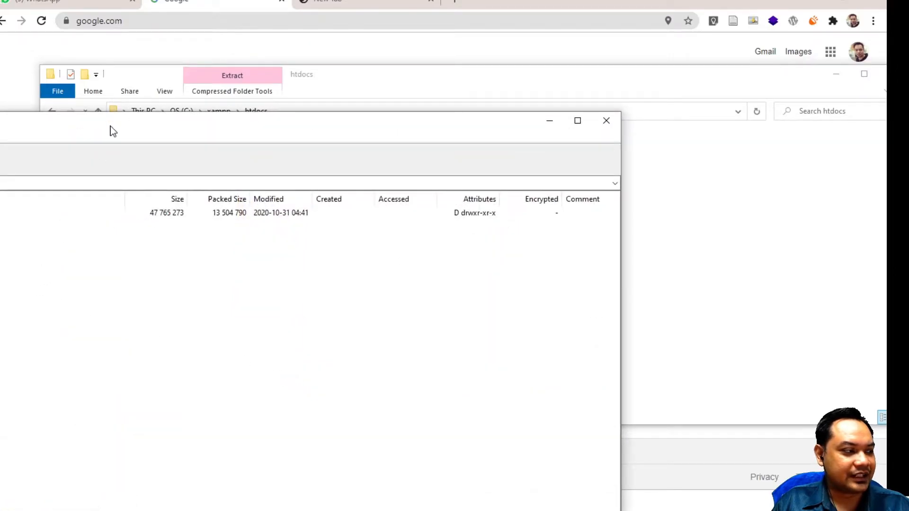
drag(643, 225, 346, 399)
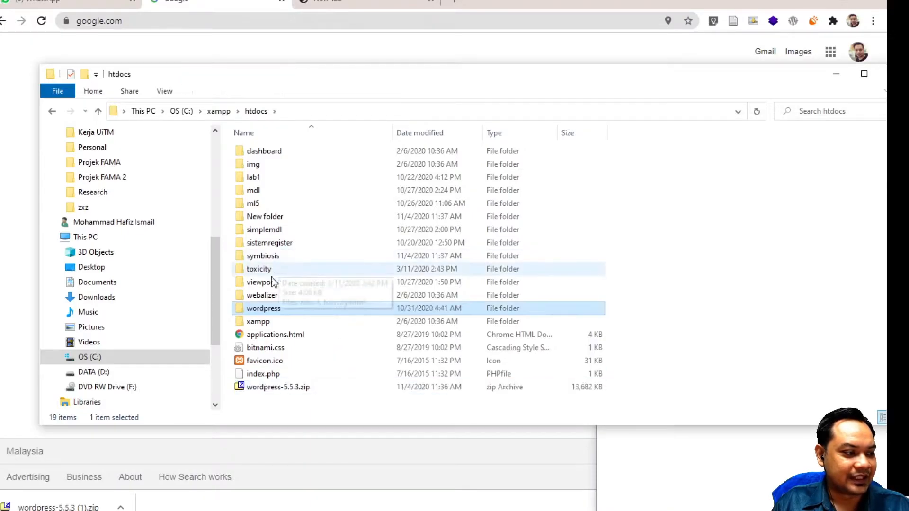
click(270, 298)
Rename the extracted wordpress folder to personal
click(274, 310)
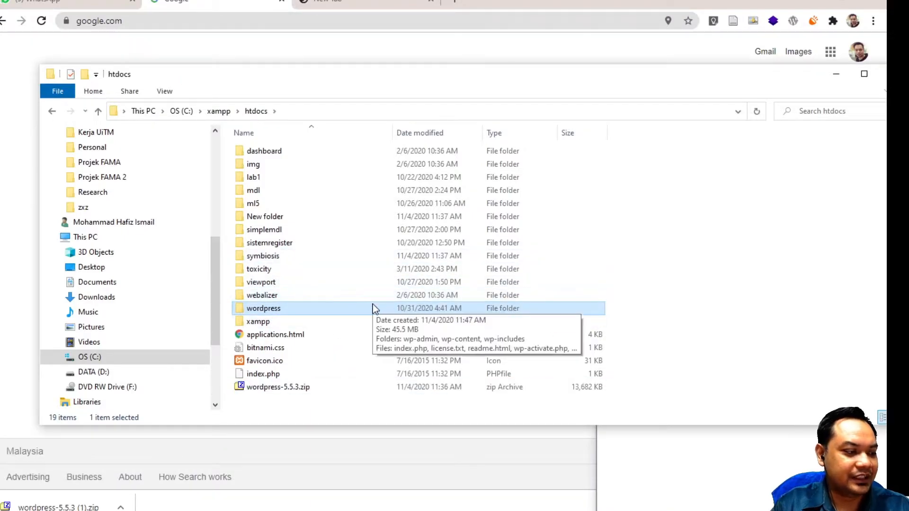
key(F2)
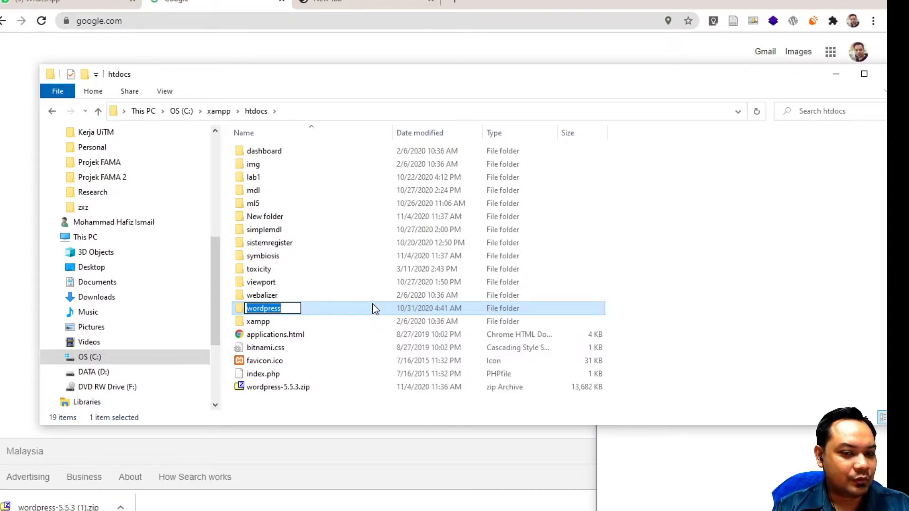
text(p)
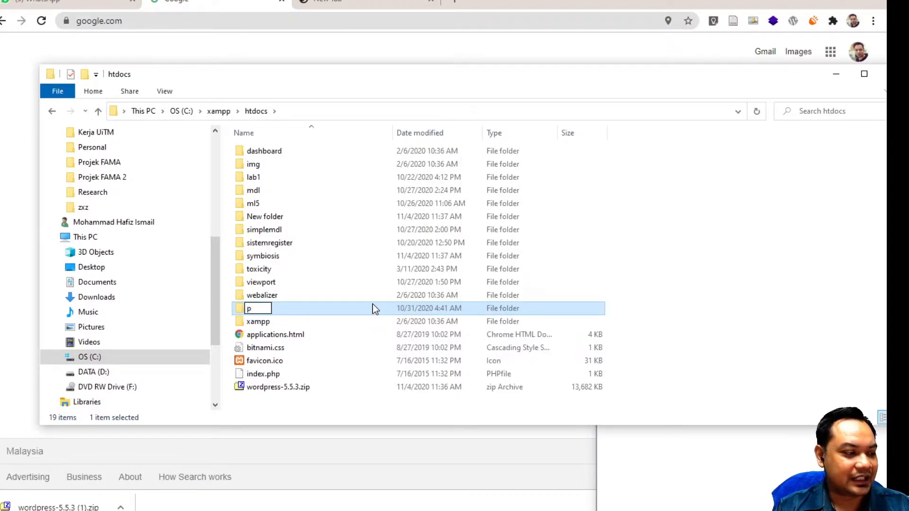
text(ersonal)
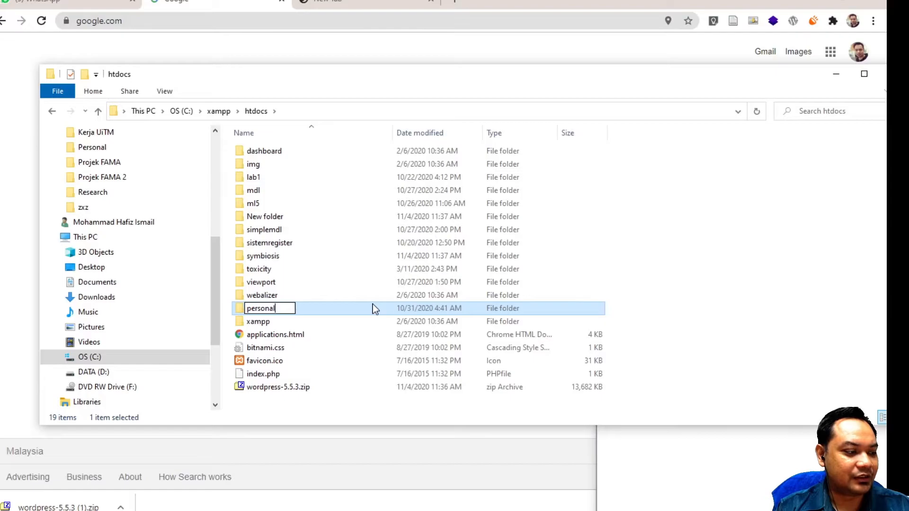
key(Return)
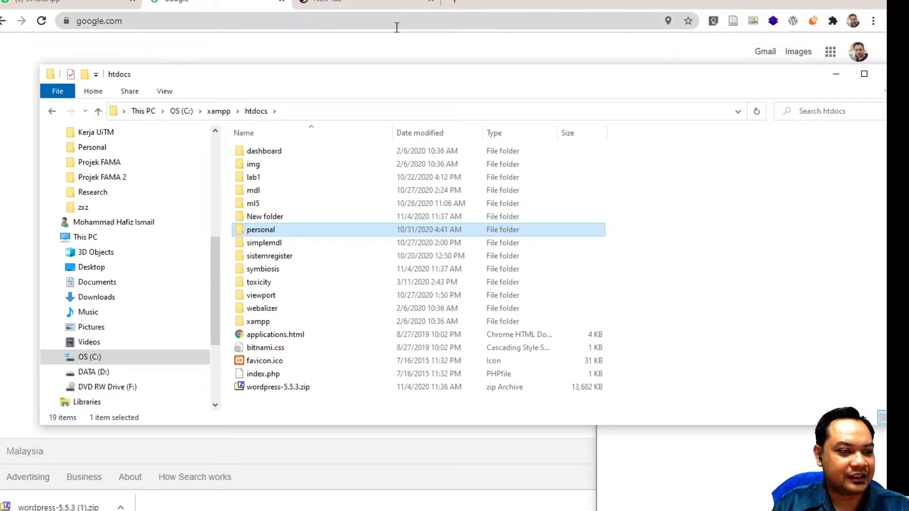
Load localhost/personal/ in Chrome to reach the WordPress language selection page
click(397, 27)
click(397, 27)
text(l)
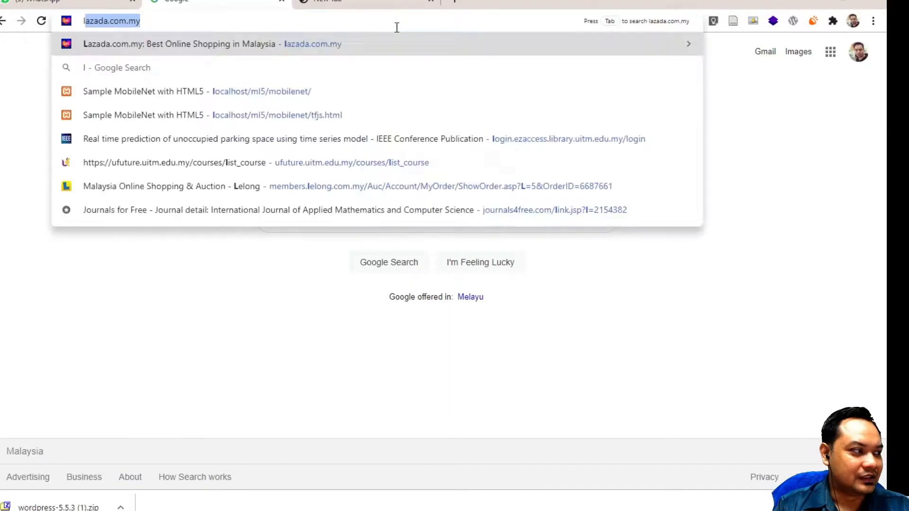
text(ocal)
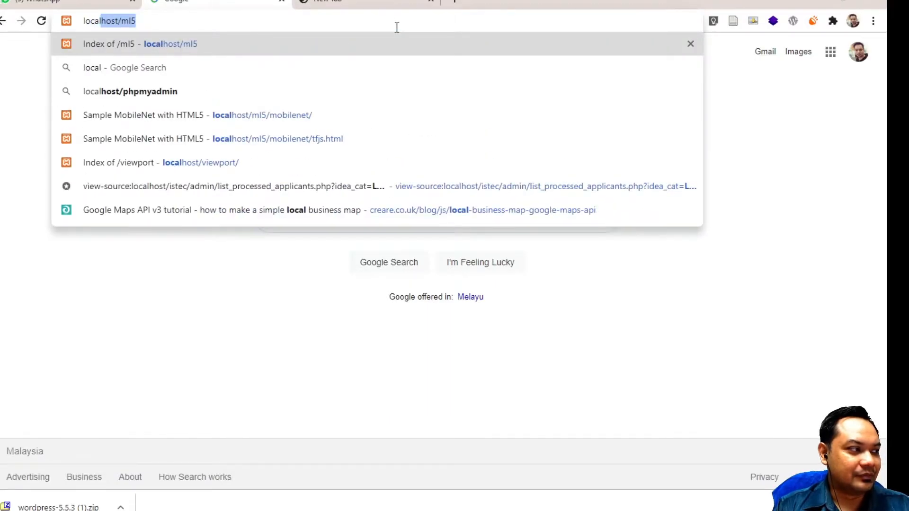
text(host/)
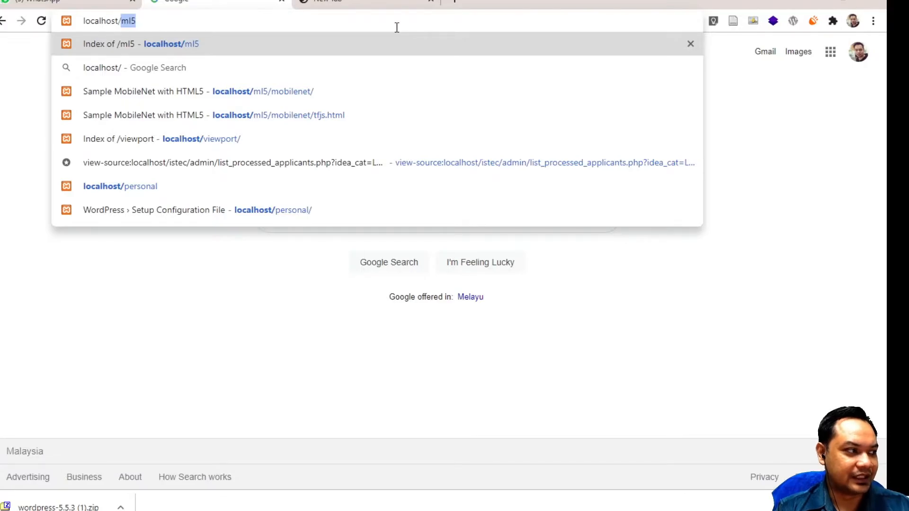
text(personal)
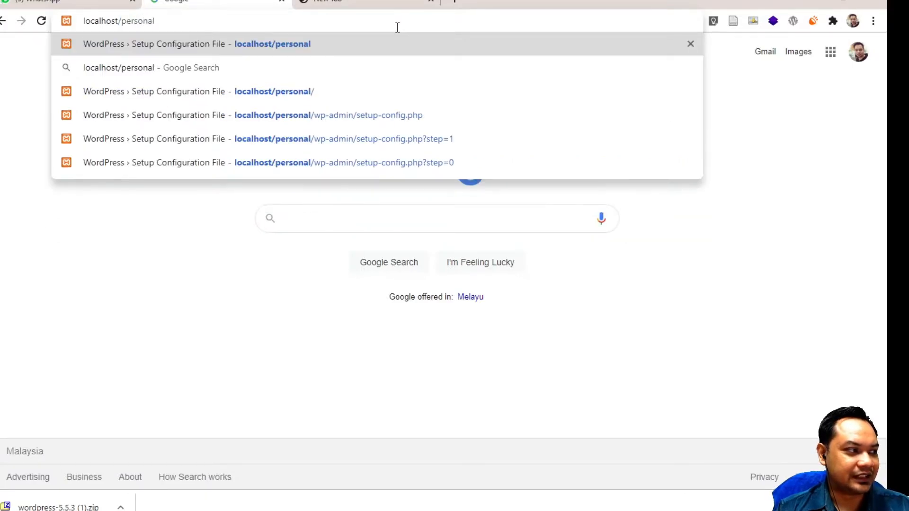
text(/)
key(Return)
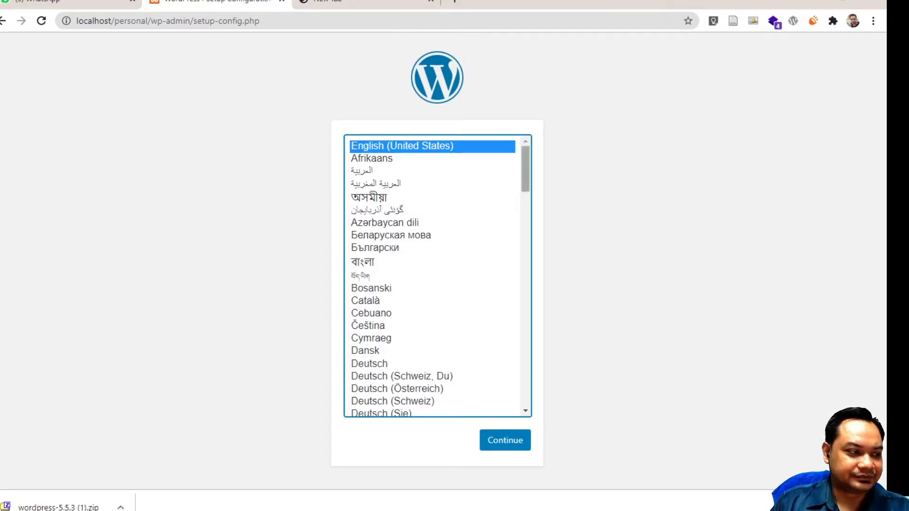
Continue with English (United States) and zoom in on the setup welcome page
click(511, 445)
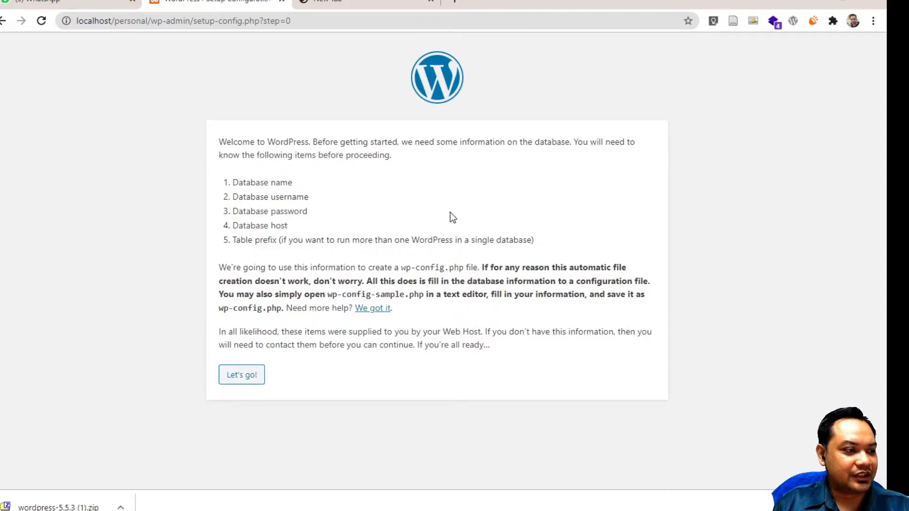
key(ctrl+plus)
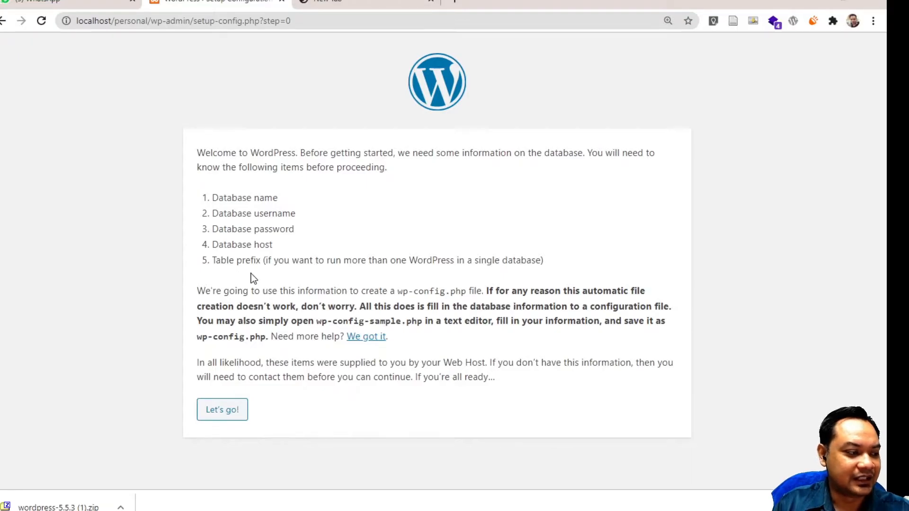
Open the database connection form, set username root and clear the default password
click(228, 415)
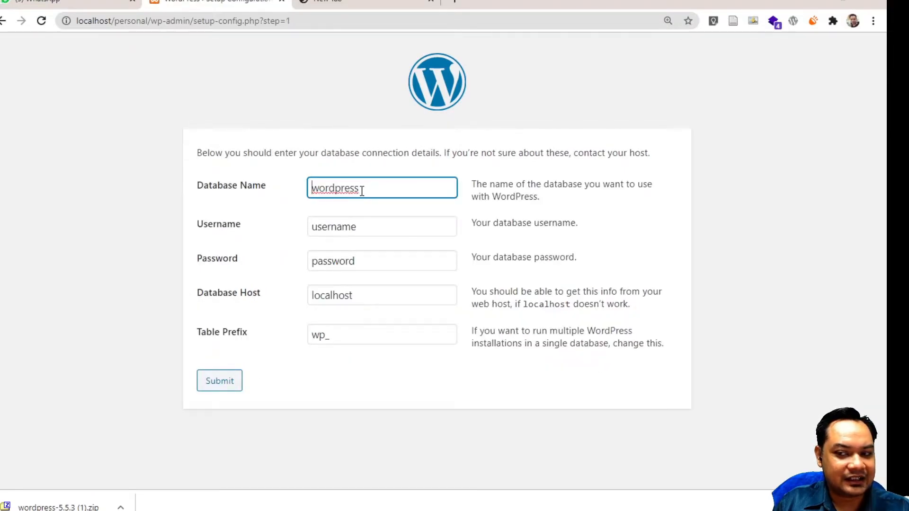
double_click(359, 228)
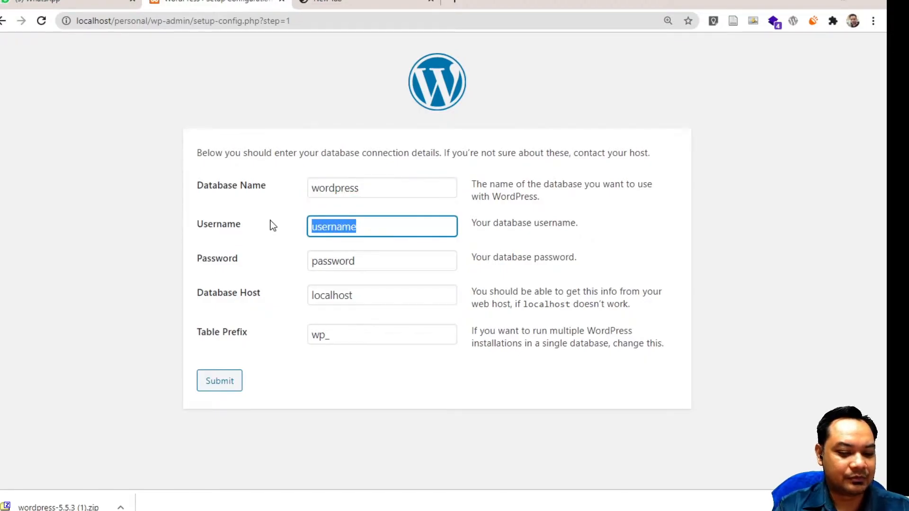
text(root)
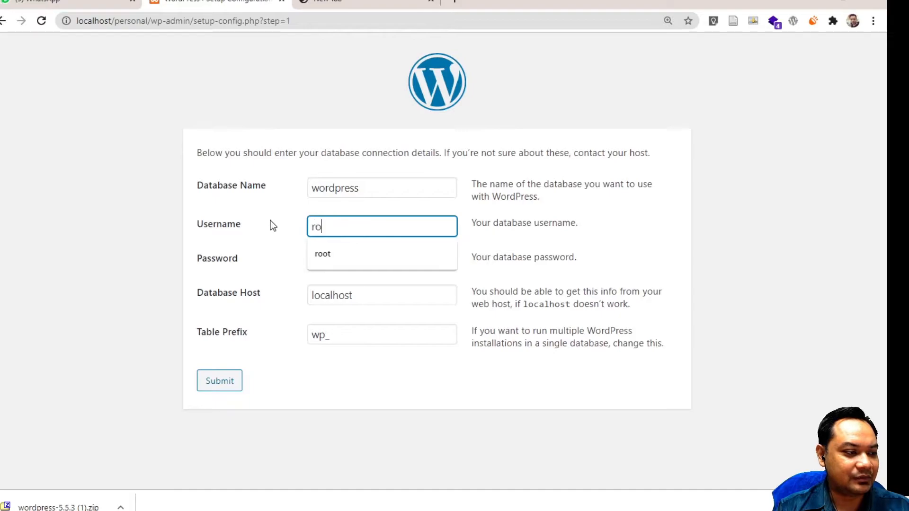
key(Tab)
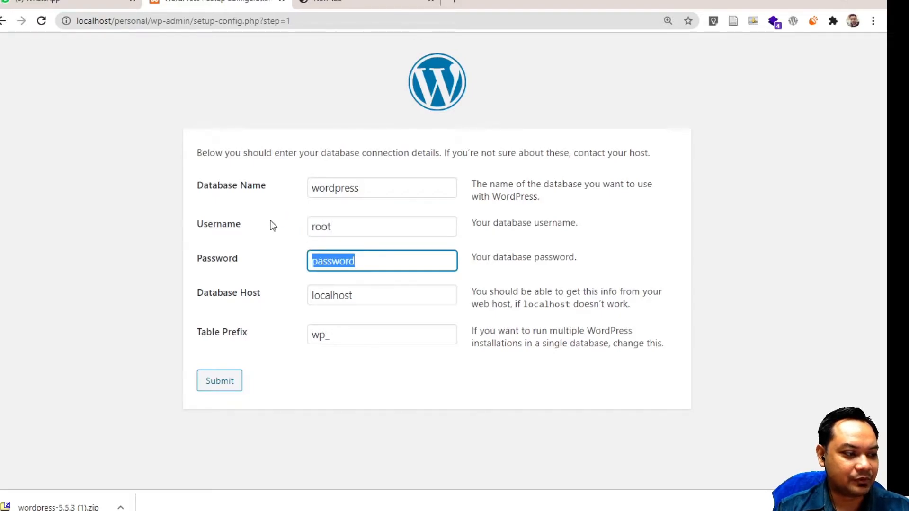
key(BackSpace)
key(Tab)
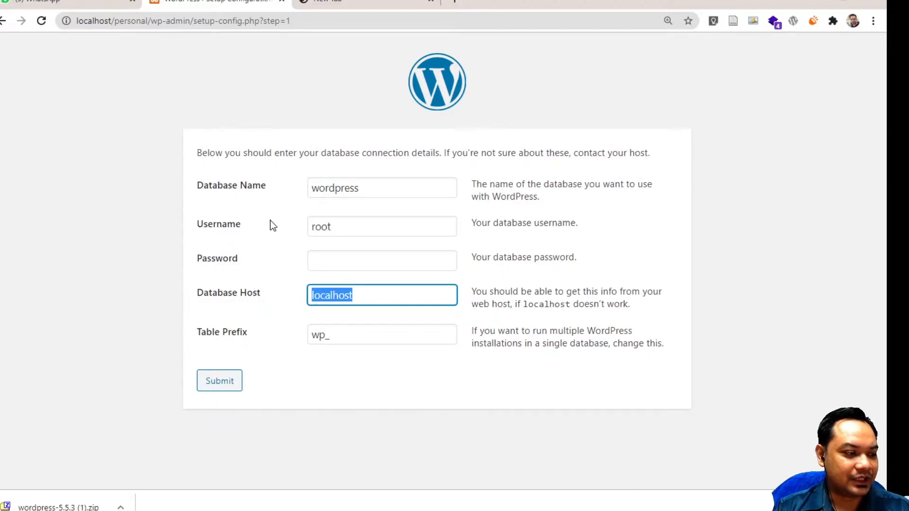
key(Tab)
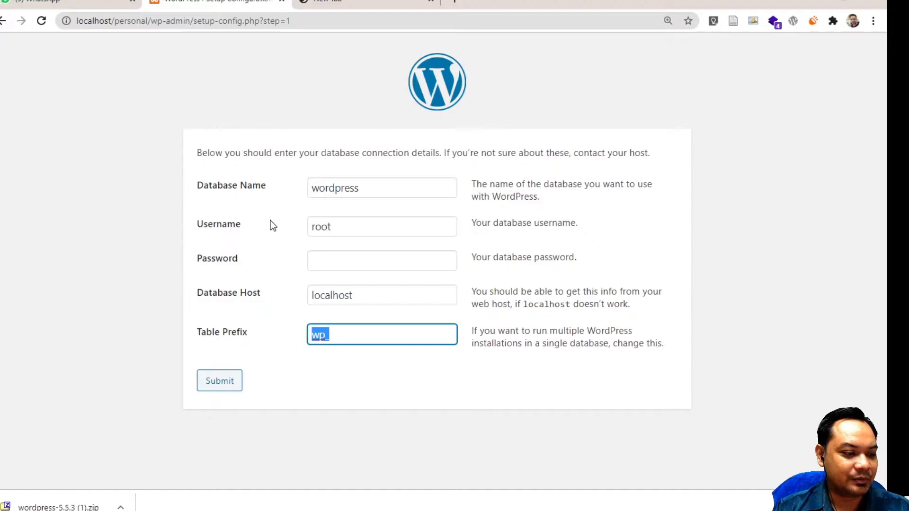
Keep database name wordpress, submit, then return to the form after the 'Can't select database' error
click(360, 198)
double_click(360, 197)
click(362, 195)
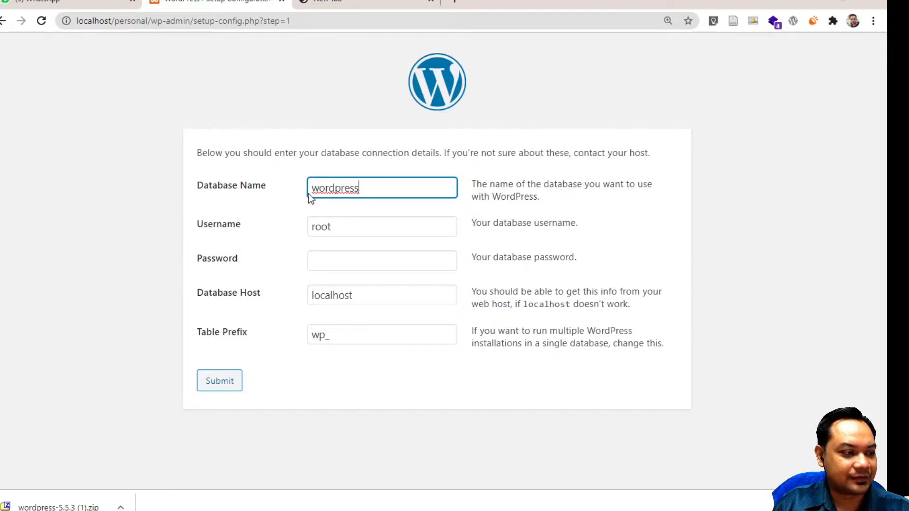
click(226, 385)
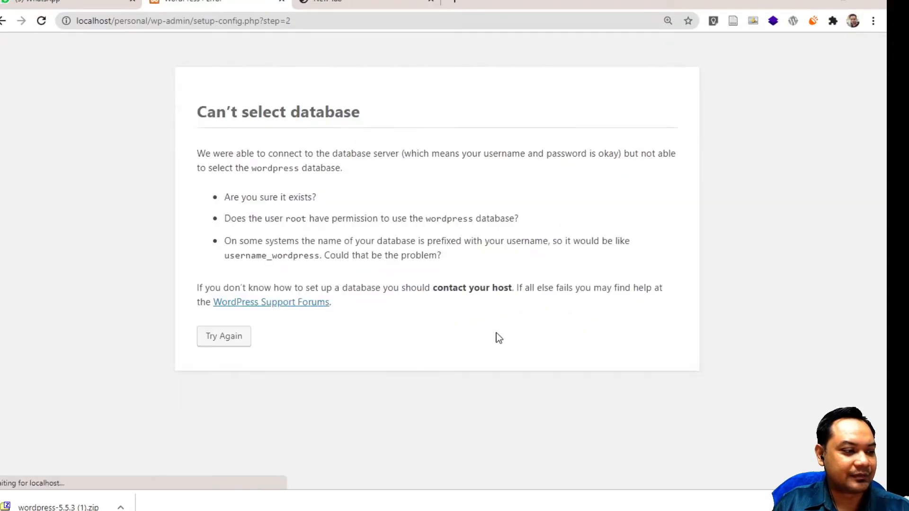
click(236, 345)
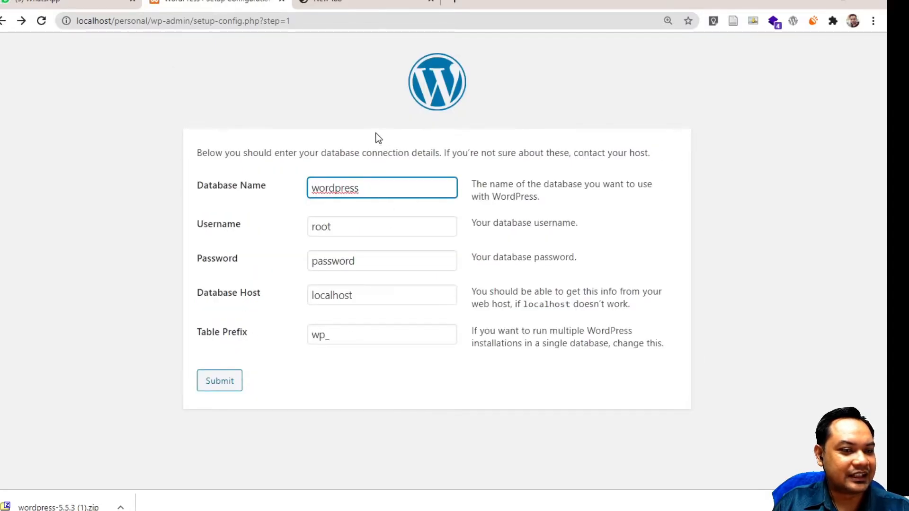
Open localhost/phpmyadmin/ in the new browser tab
click(341, 2)
click(320, 25)
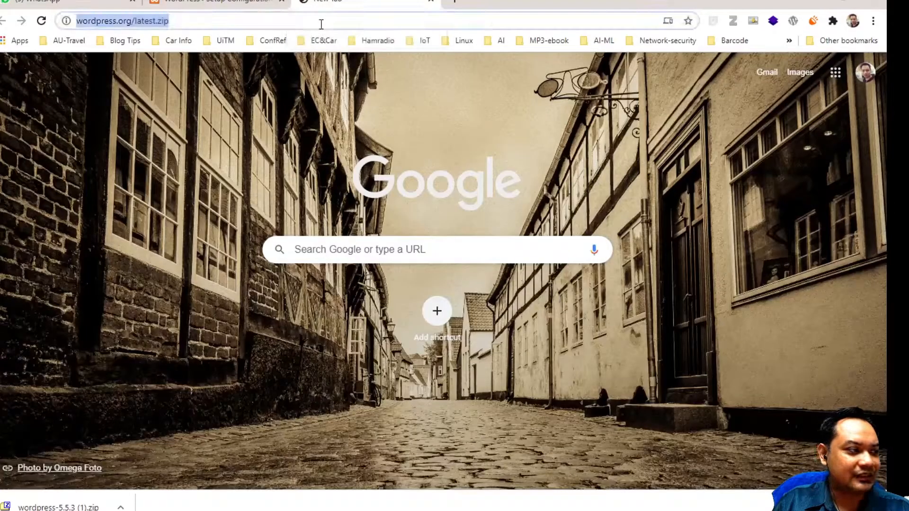
text(localhost/php)
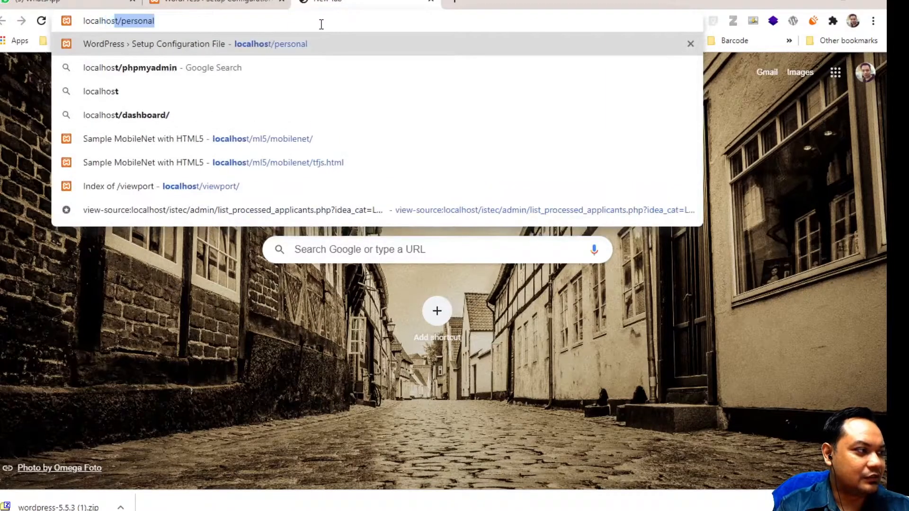
text(admin/)
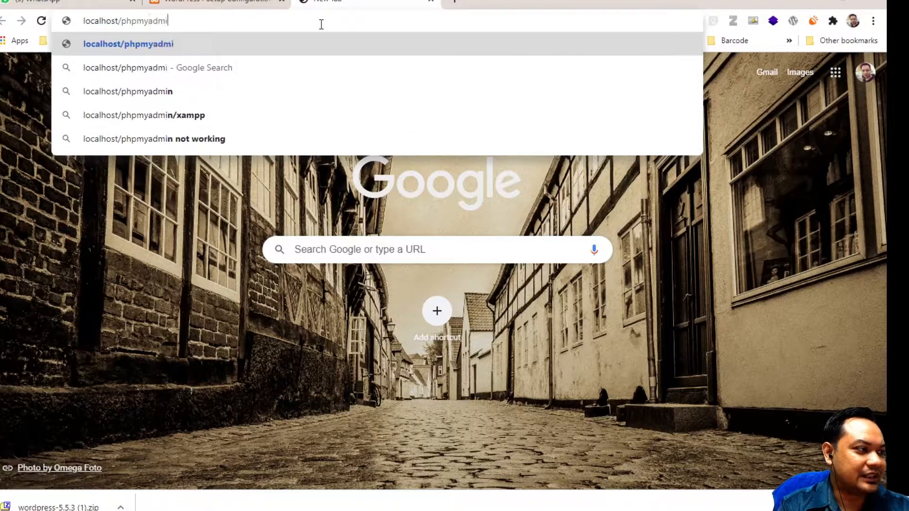
key(Return)
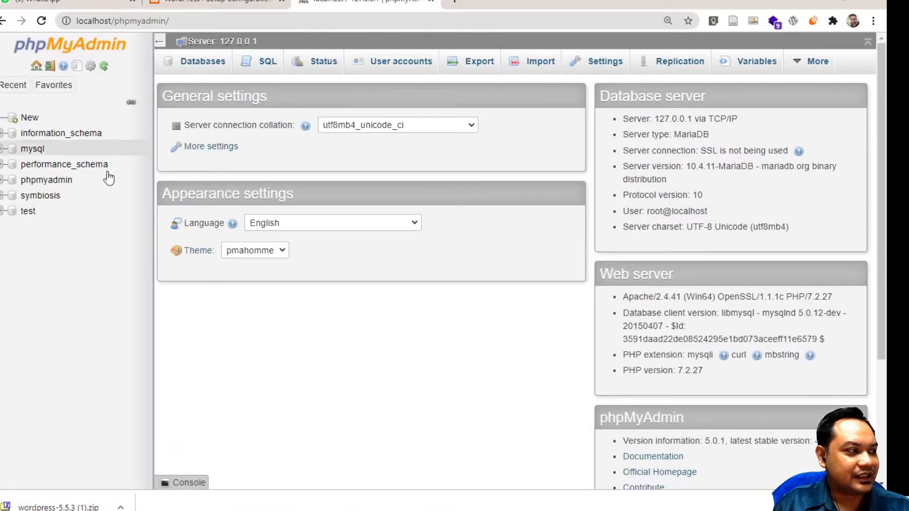
Create a new database named personal in phpMyAdmin
click(29, 117)
click(252, 163)
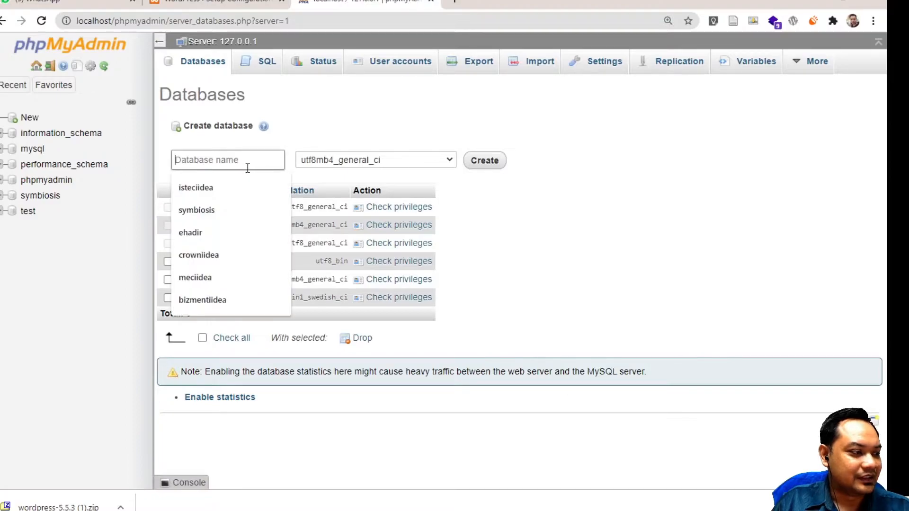
text(wordpress)
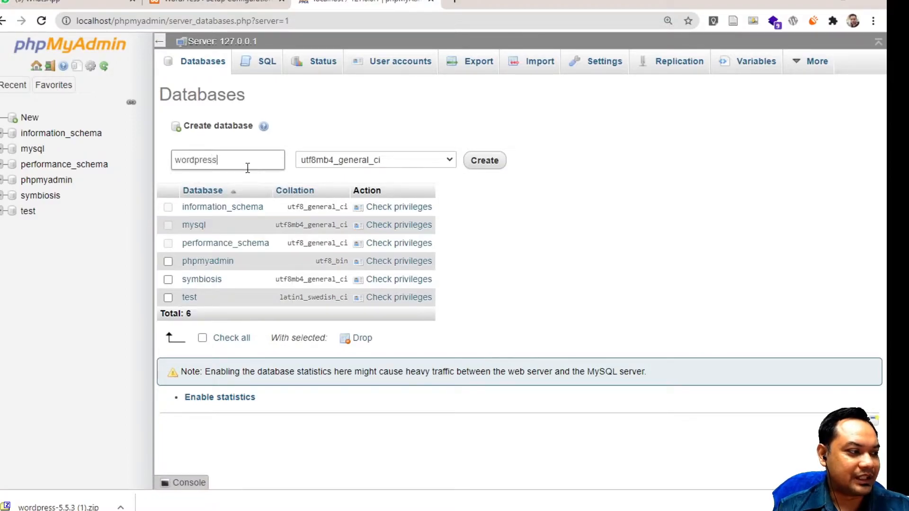
key(ctrl+a)
text(pern)
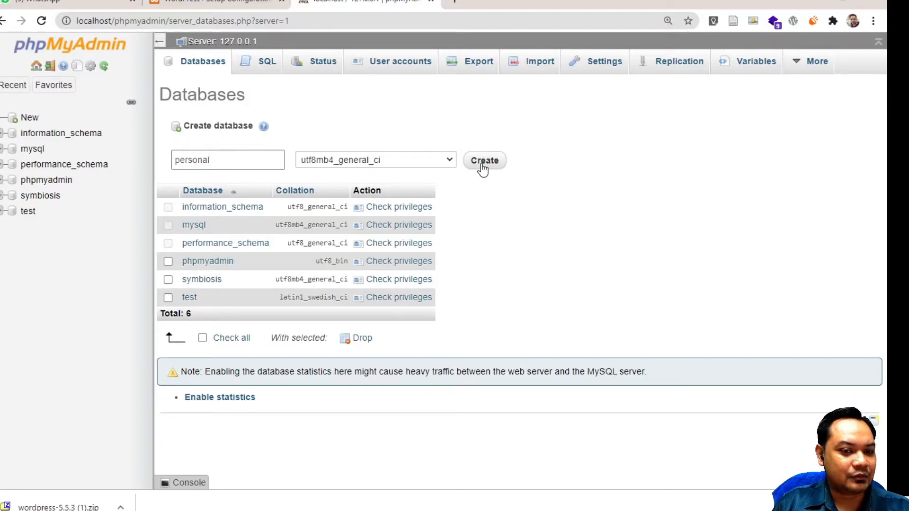
click(482, 169)
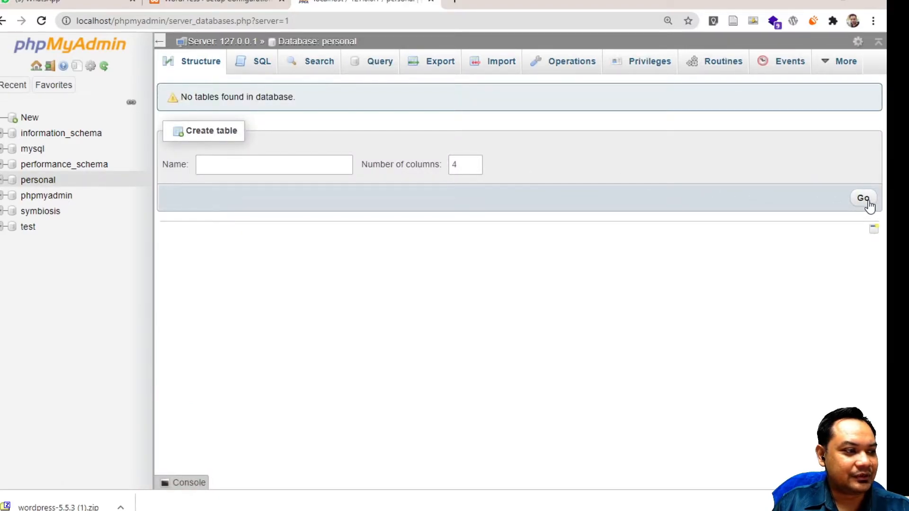
Change the database name to personal, submit, and return to the form after the error
click(433, 4)
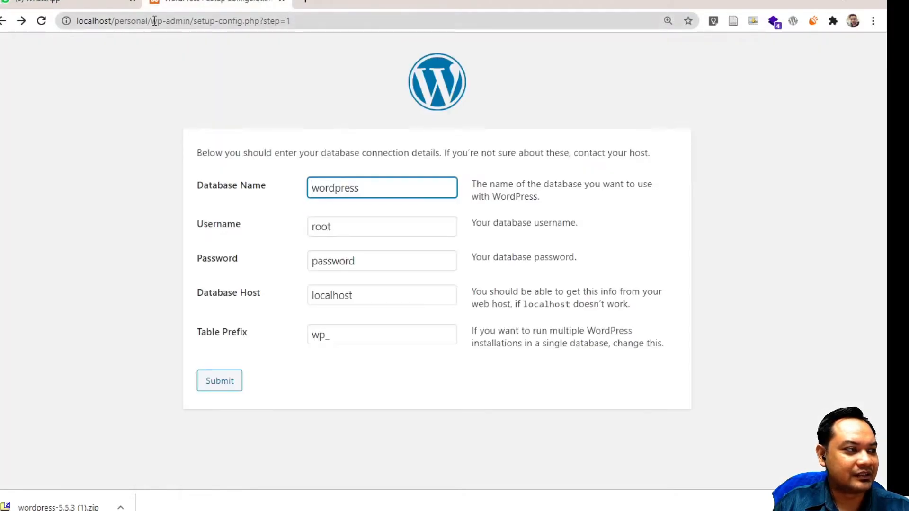
double_click(339, 192)
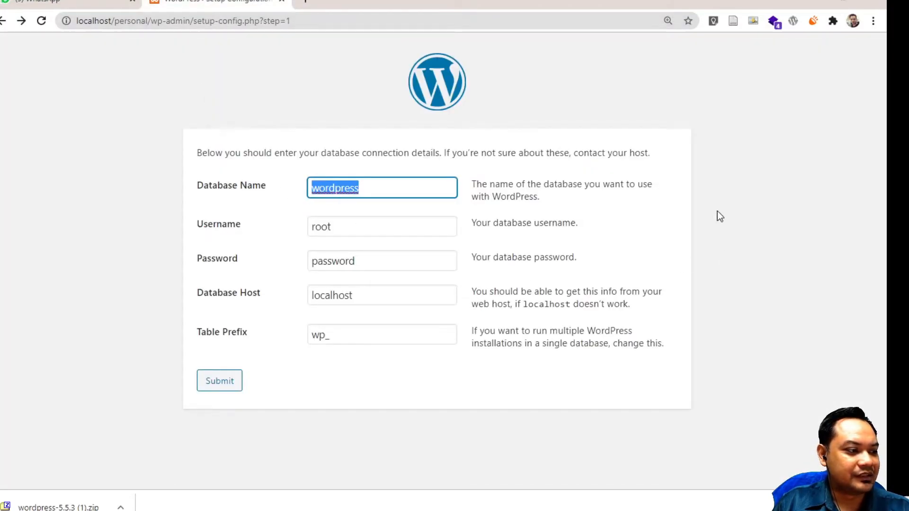
text(p)
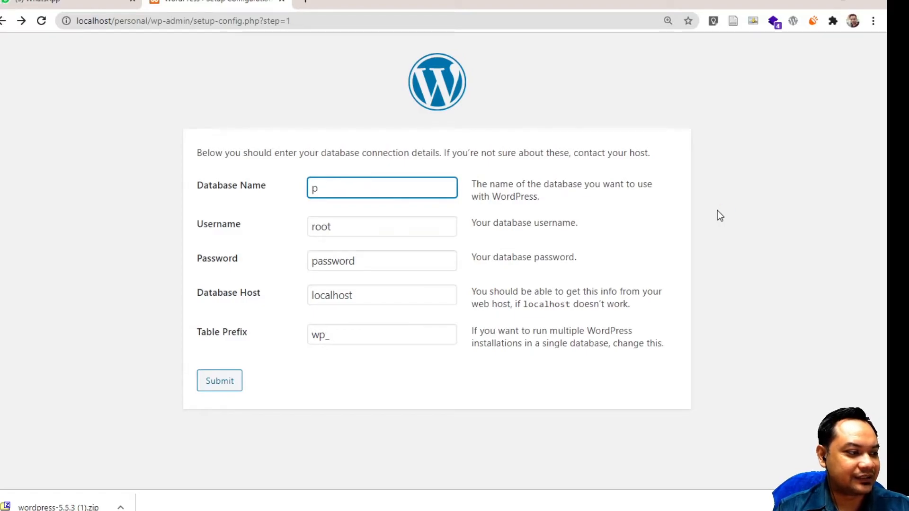
text(ersonal)
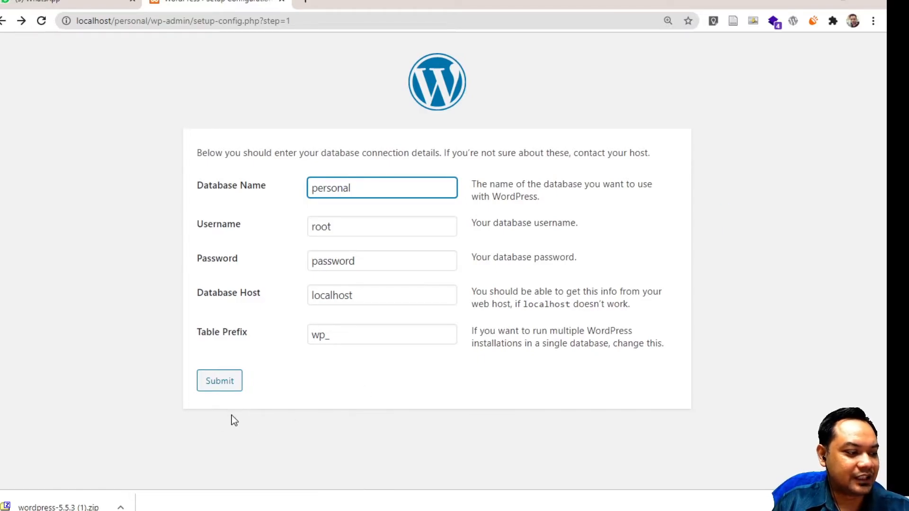
click(229, 384)
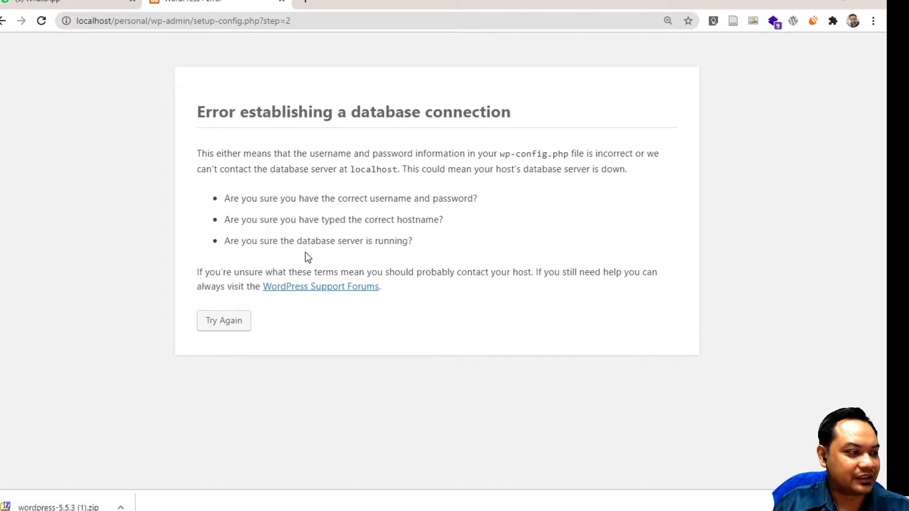
click(228, 327)
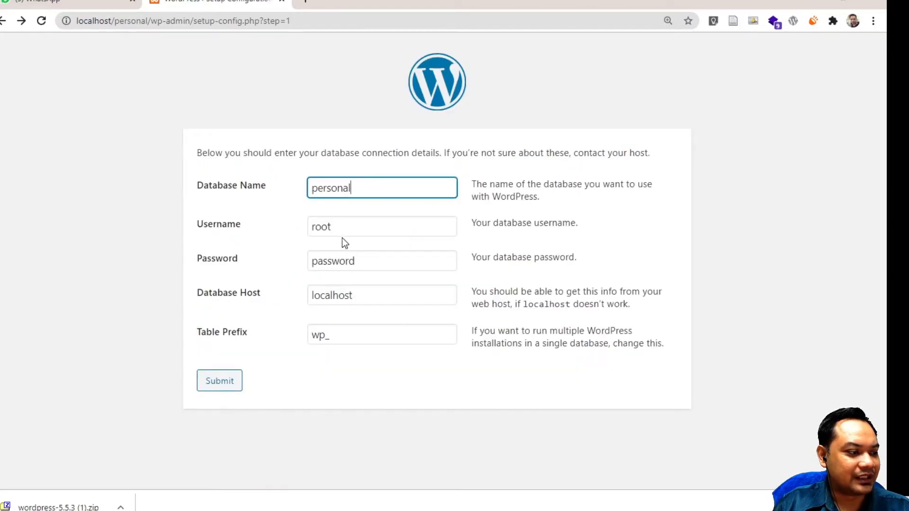
Clear the database password and resubmit, reaching the 'All right, sparky!' confirmation
double_click(339, 262)
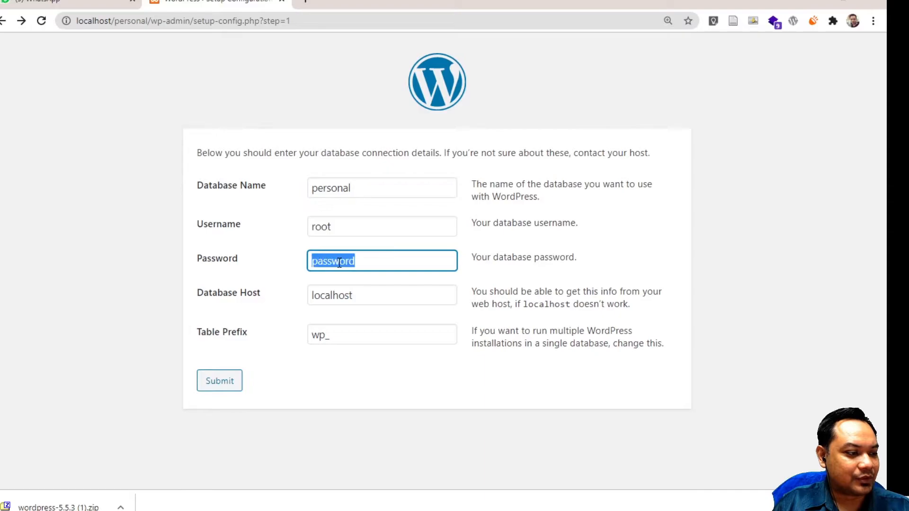
key(BackSpace)
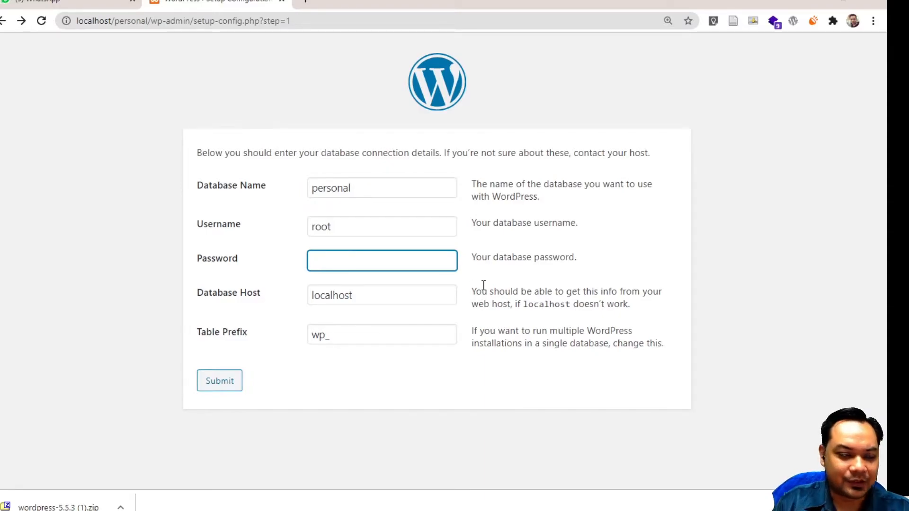
click(442, 338)
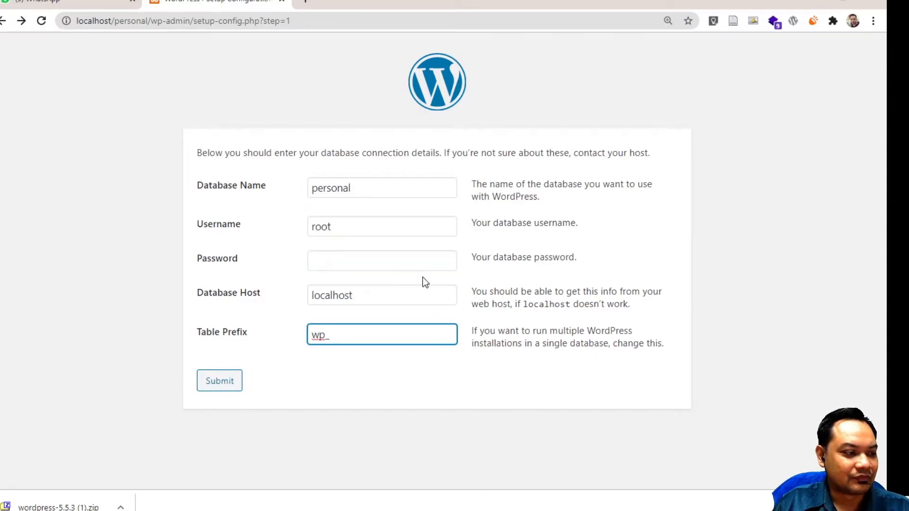
click(424, 262)
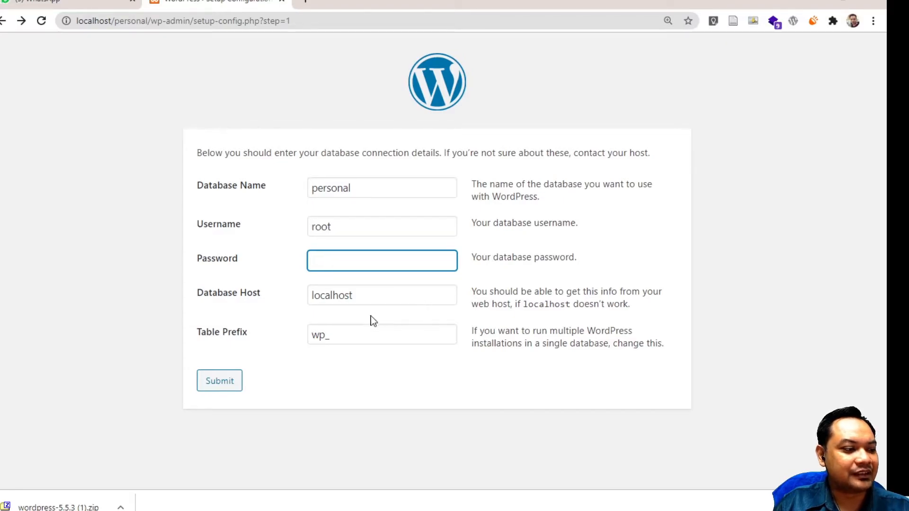
click(219, 388)
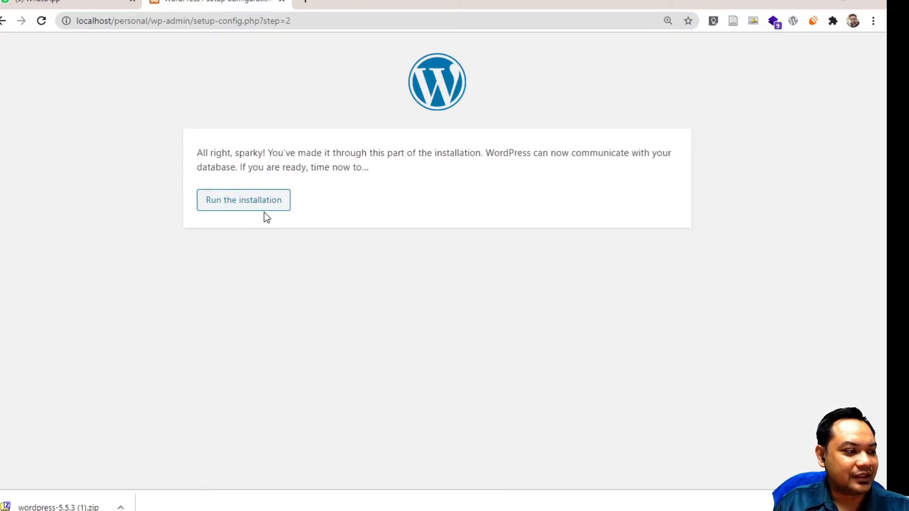
Start the WordPress installation and look over the install form
click(267, 210)
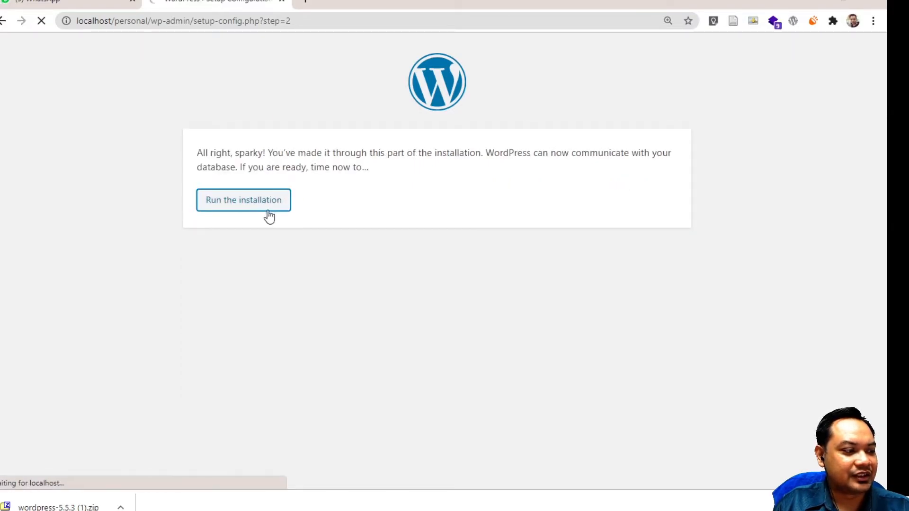
scroll(286, 366, down, 3)
scroll(287, 367, up, 3)
scroll(286, 367, down, 3)
scroll(286, 367, up, 3)
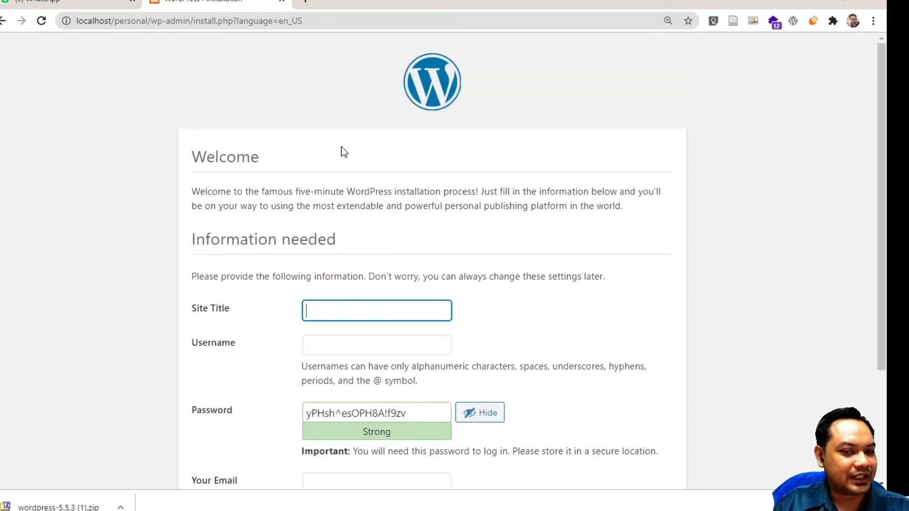
scroll(299, 236, down, 2)
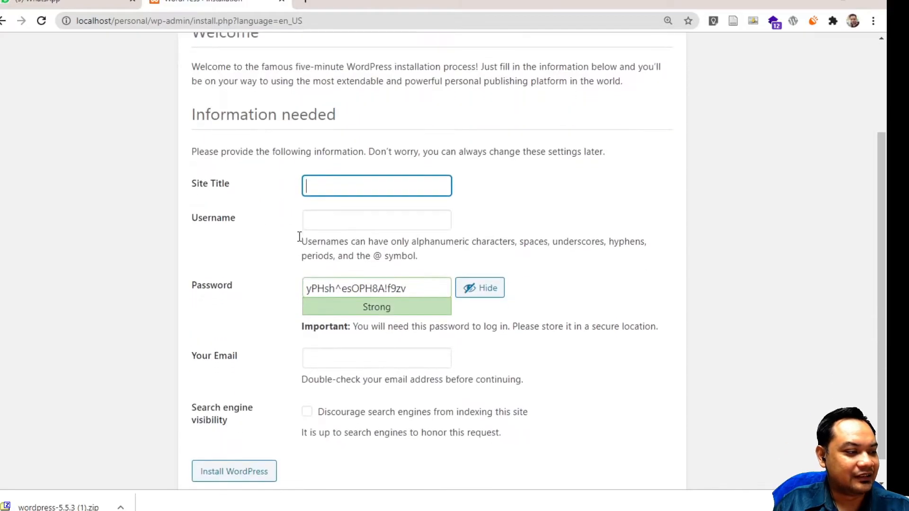
scroll(344, 143, up, 1)
scroll(346, 142, down, 1)
scroll(358, 138, up, 1)
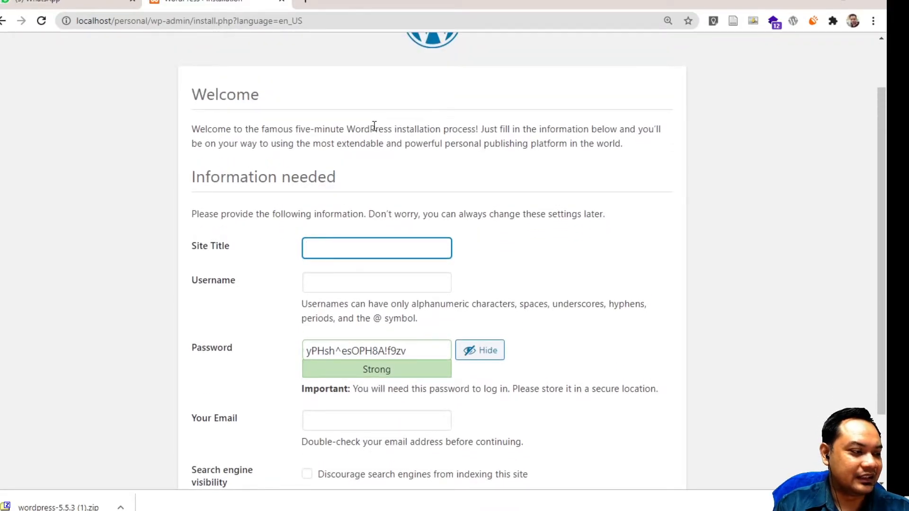
Set the Site Title to 'My Personal Website'
text(Per)
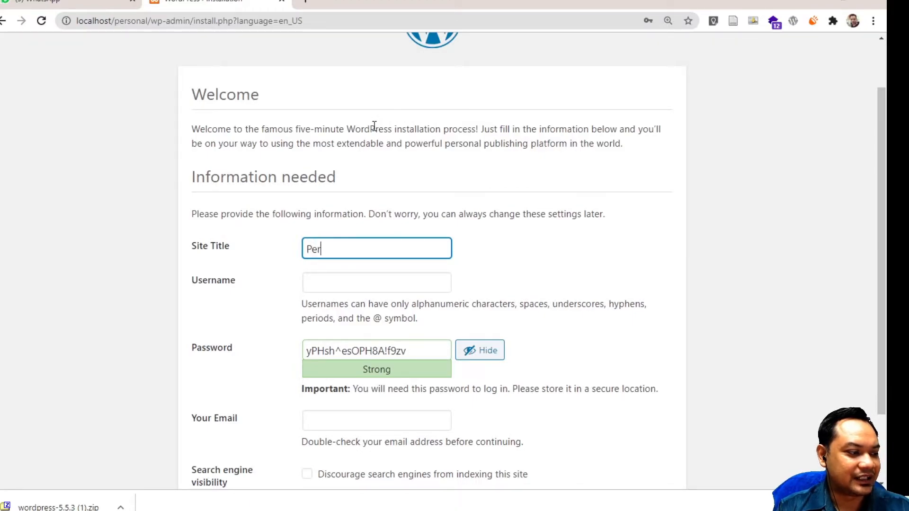
text(s)
key(BackSpace)
key(BackSpace)
key(BackSpace)
key(BackSpace)
text(My Personal )
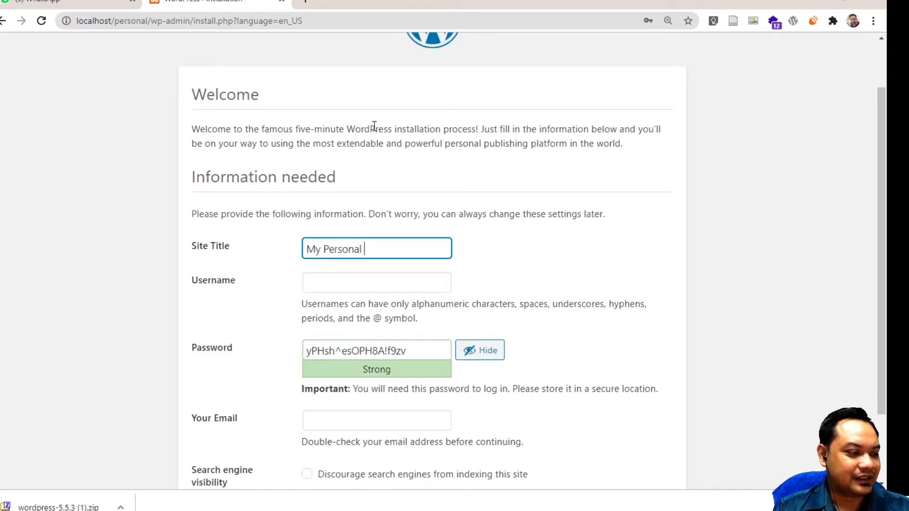
text(Website)
key(Tab)
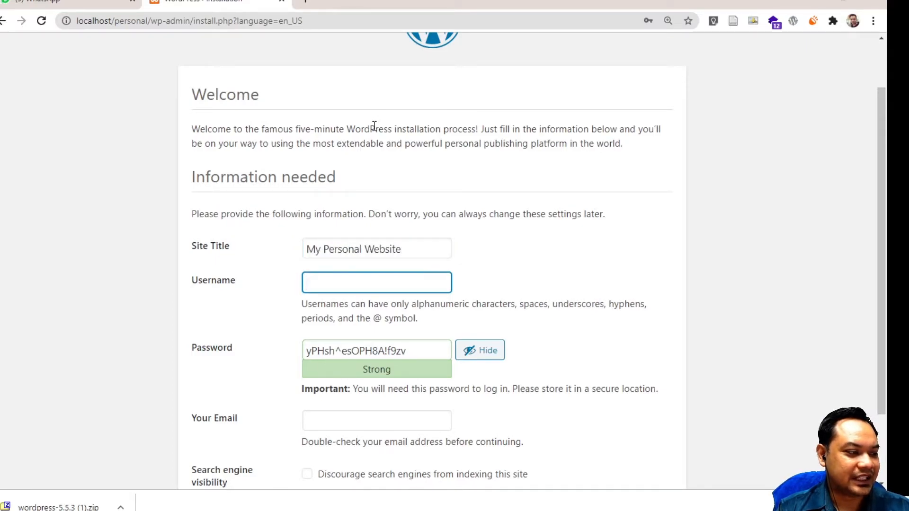
key(shift+Tab)
key(End)
key(ctrl+shift+Left)
text(Blog)
key(ctrl+shift+Left)
text(Website)
key(Tab)
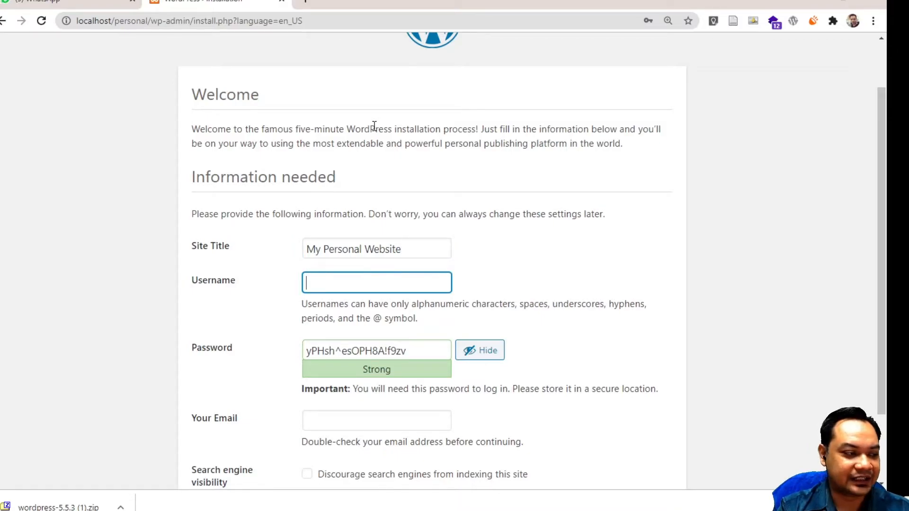
Enter the chosen admin username in the Username field
text(admin)
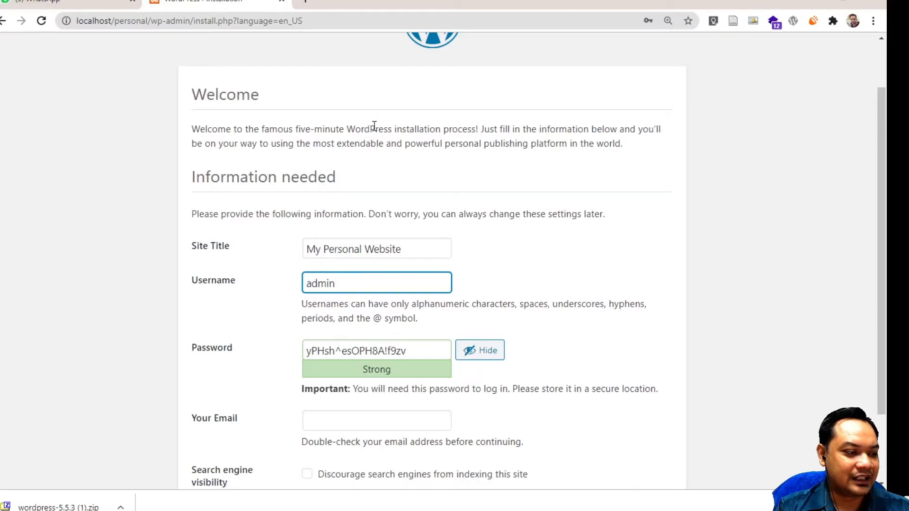
key(ctrl+a)
key(BackSpace)
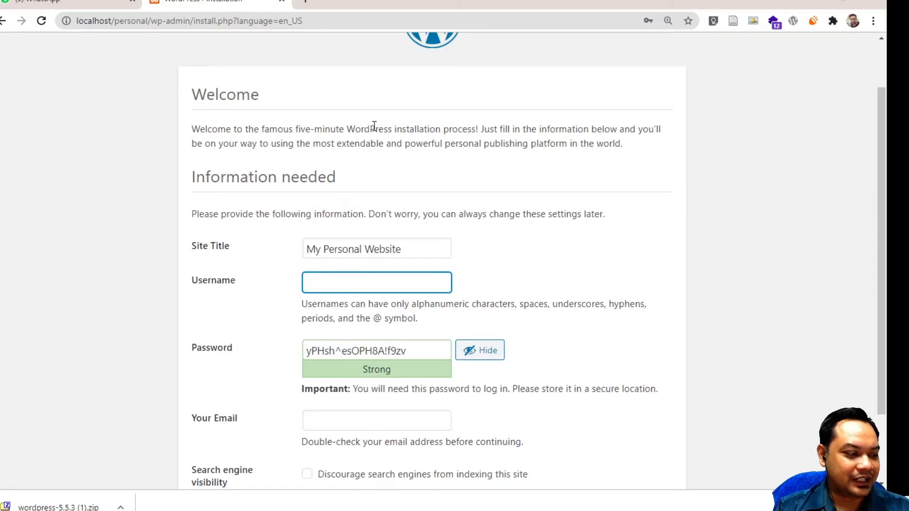
text(cheif)
text(ief)
key(ctrl+a)
text(raza)
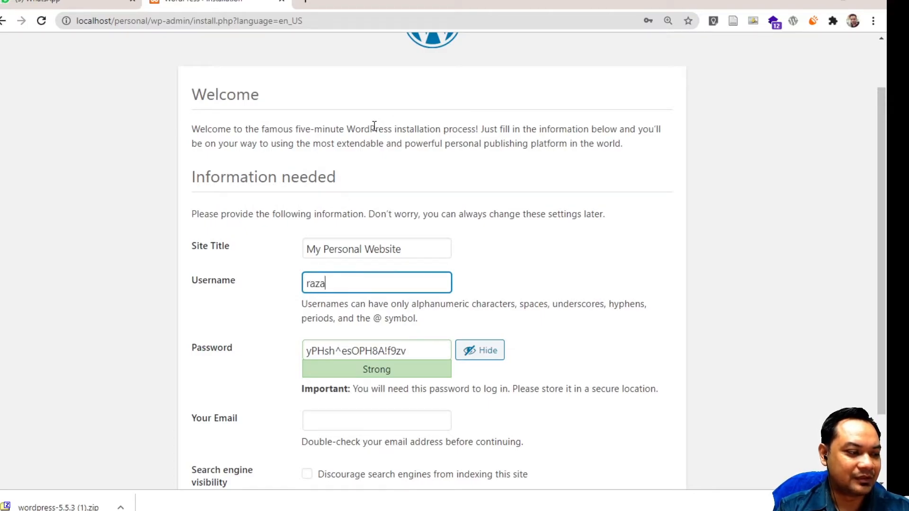
key(Home)
key(ctrl+a)
text(razor)
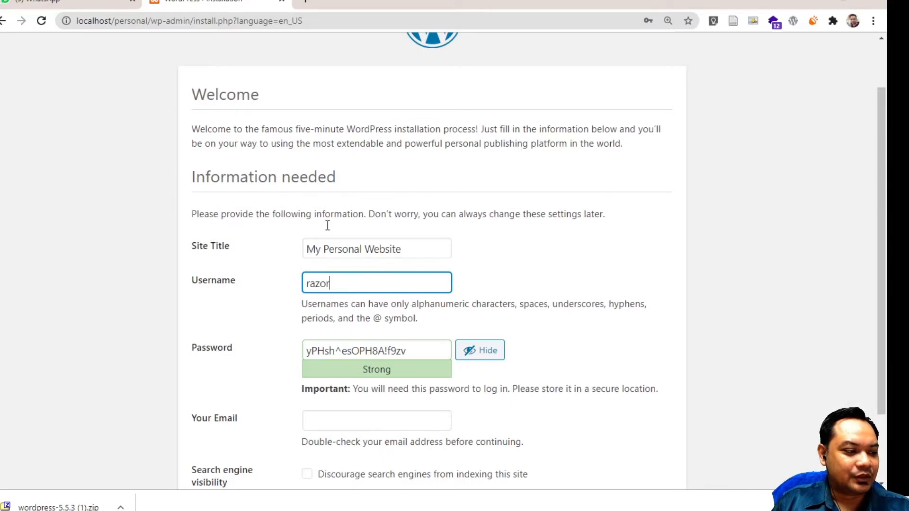
Select the generated strong password in the Password field
scroll(335, 345, down, 1)
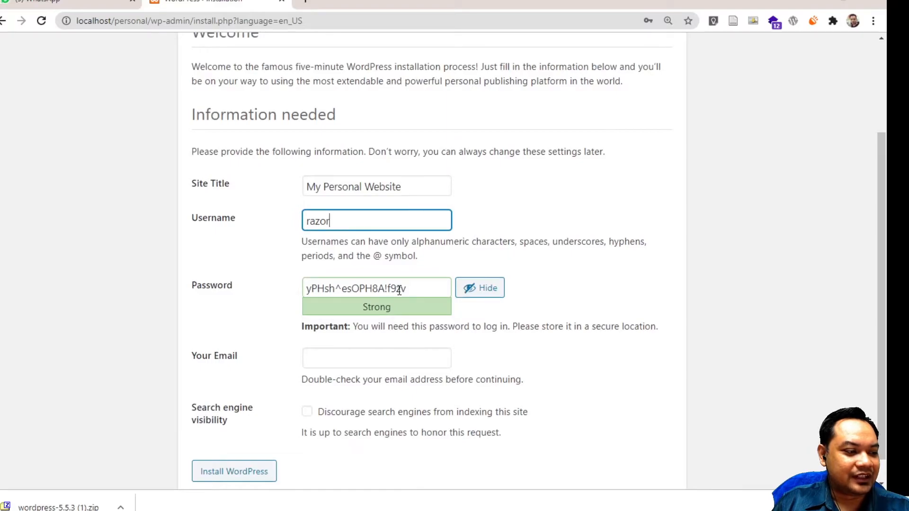
scroll(400, 291, down, 1)
drag(419, 264, 185, 275)
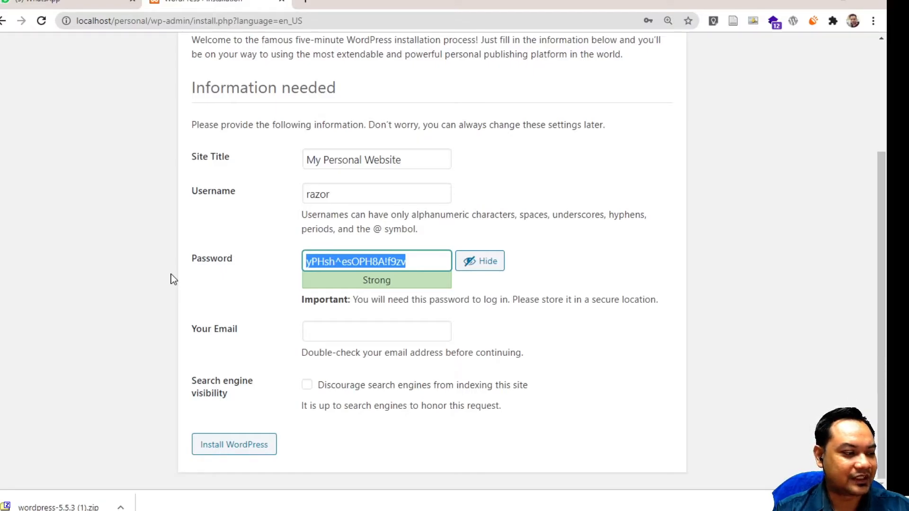
Enter a weak admin password, confirm its use, autofill the e-mail address, and install WordPress
text(testing)
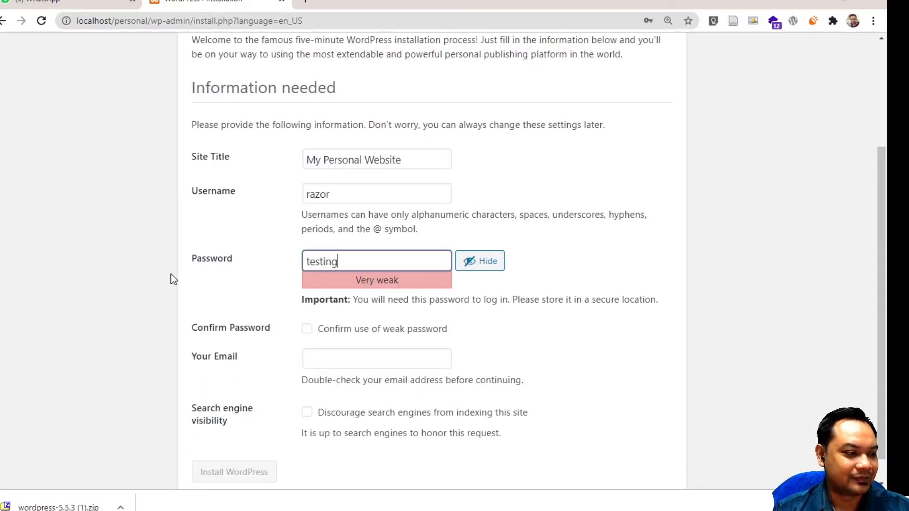
scroll(374, 355, down, 1)
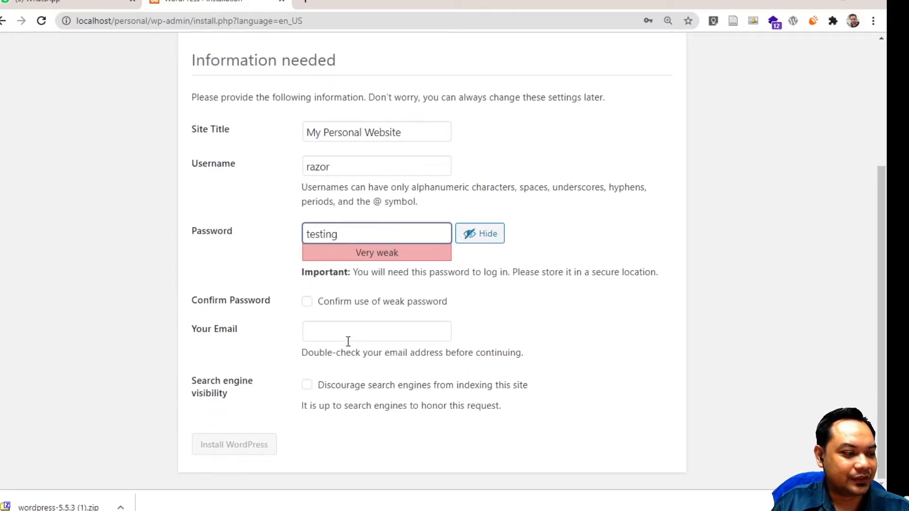
click(306, 302)
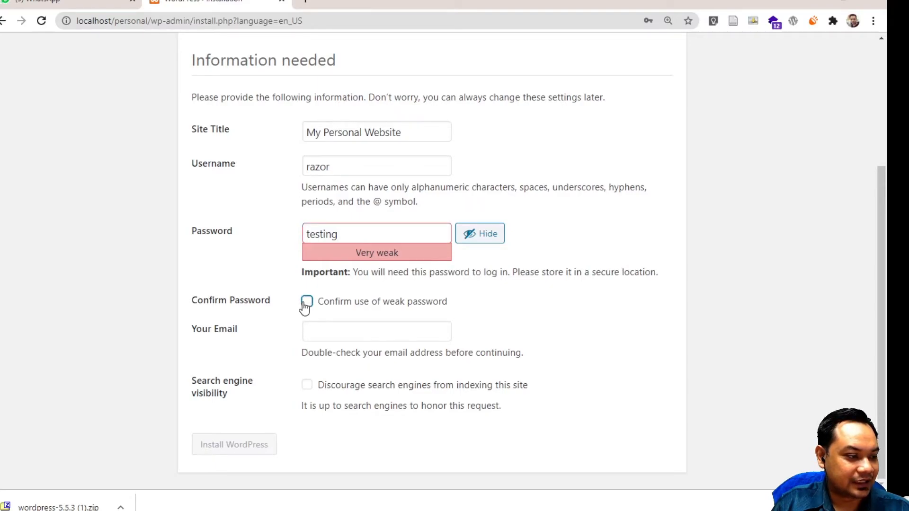
click(320, 337)
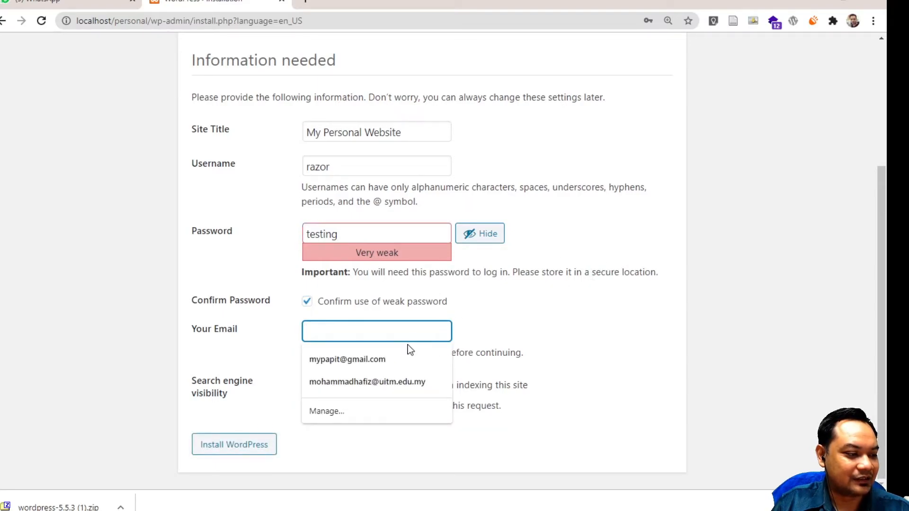
click(416, 381)
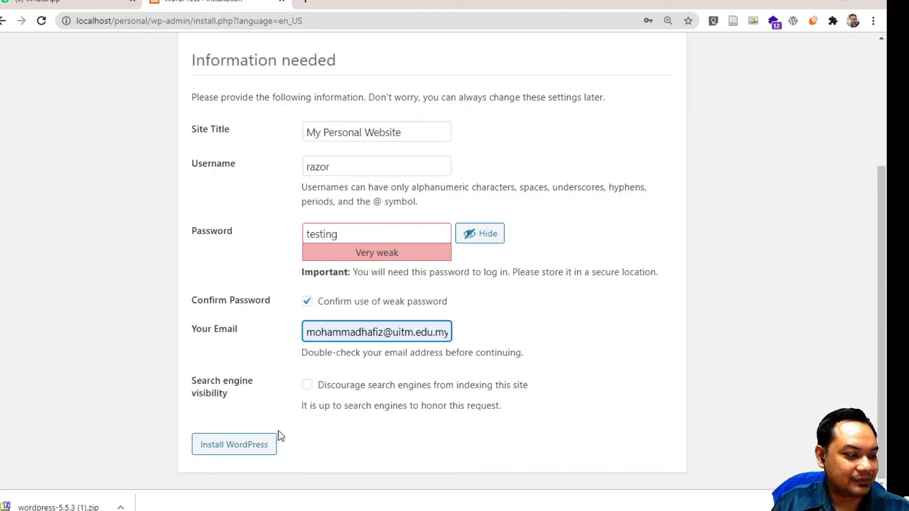
click(264, 447)
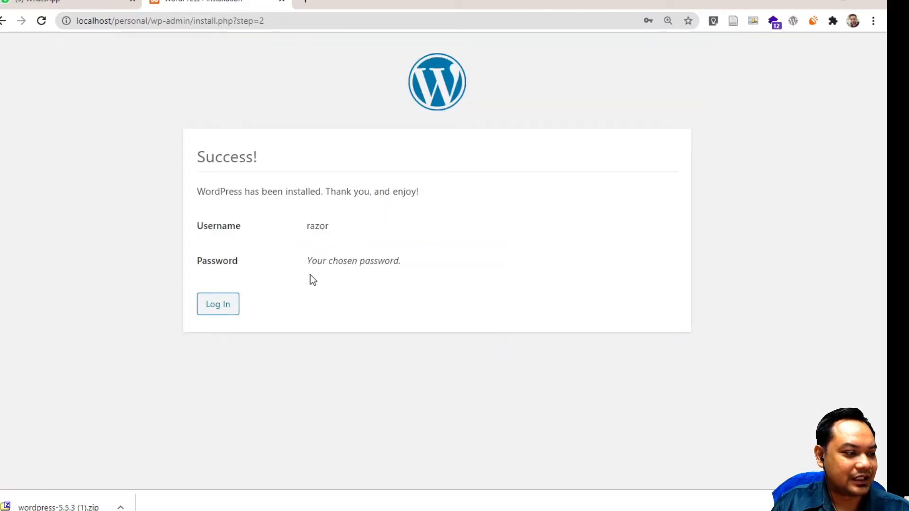
Sign in with the new admin username and password, with Remember Me ticked
click(218, 306)
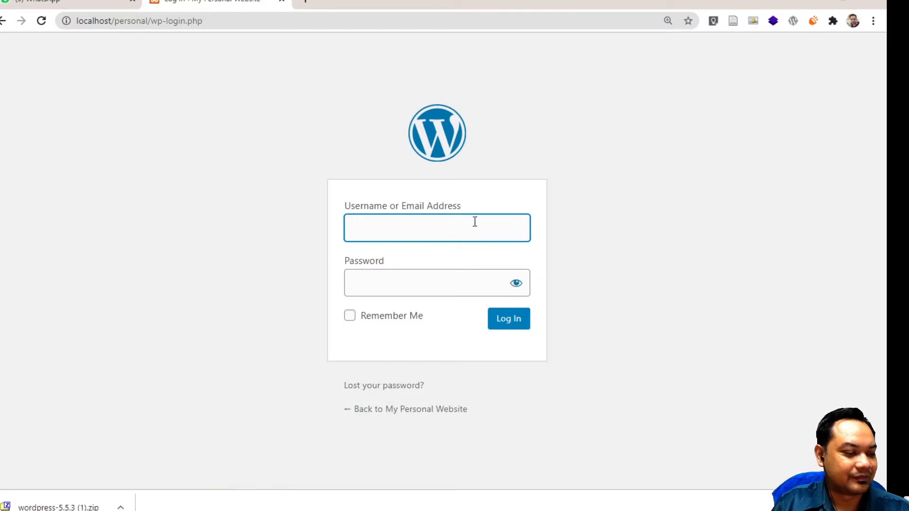
text(raz)
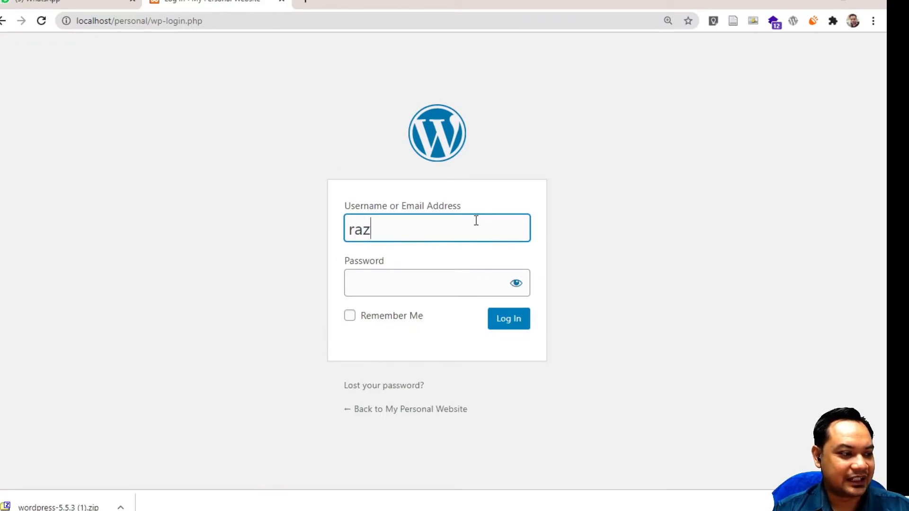
text(or)
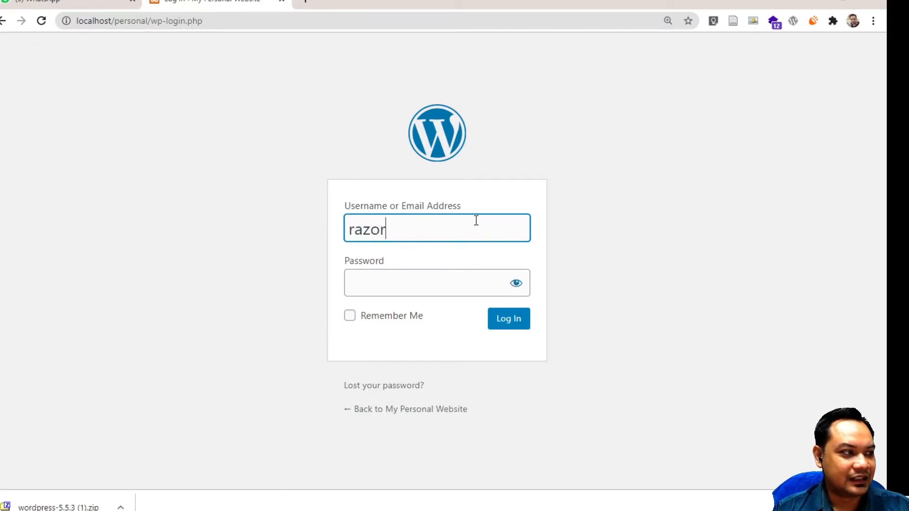
key(Tab)
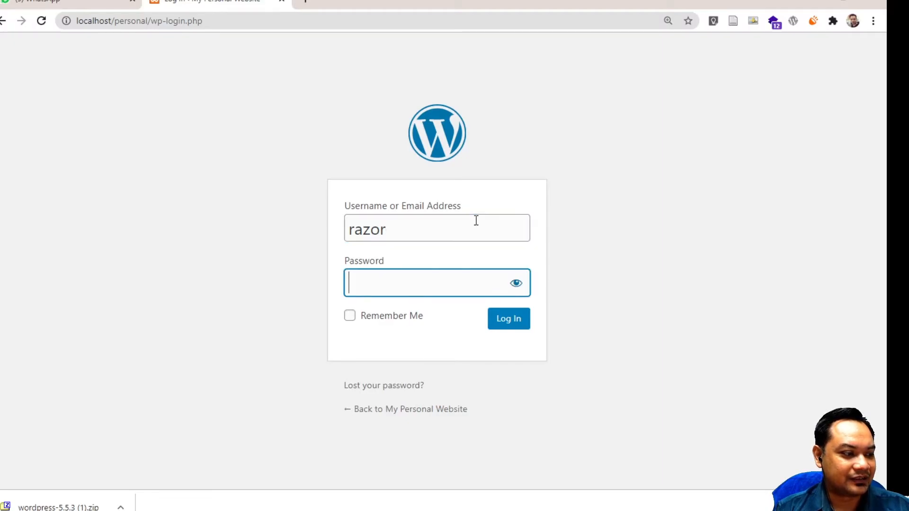
text(*******)
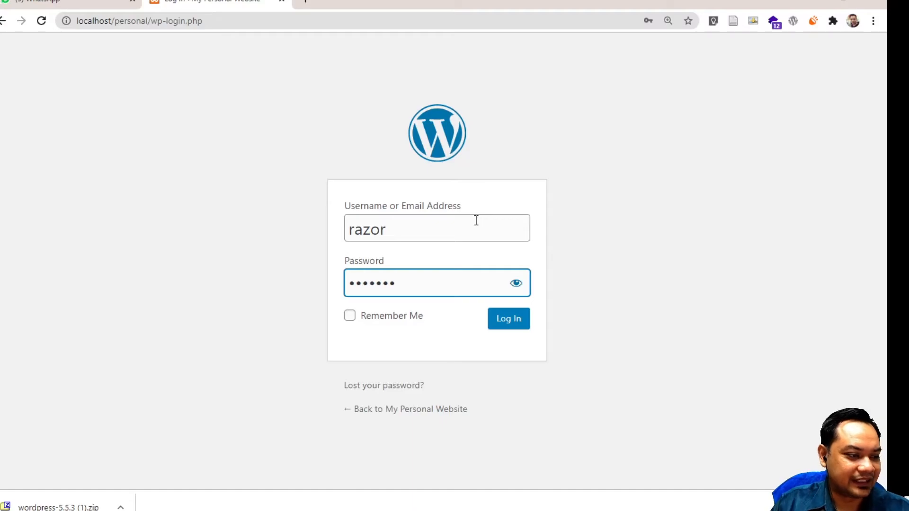
click(398, 316)
click(517, 324)
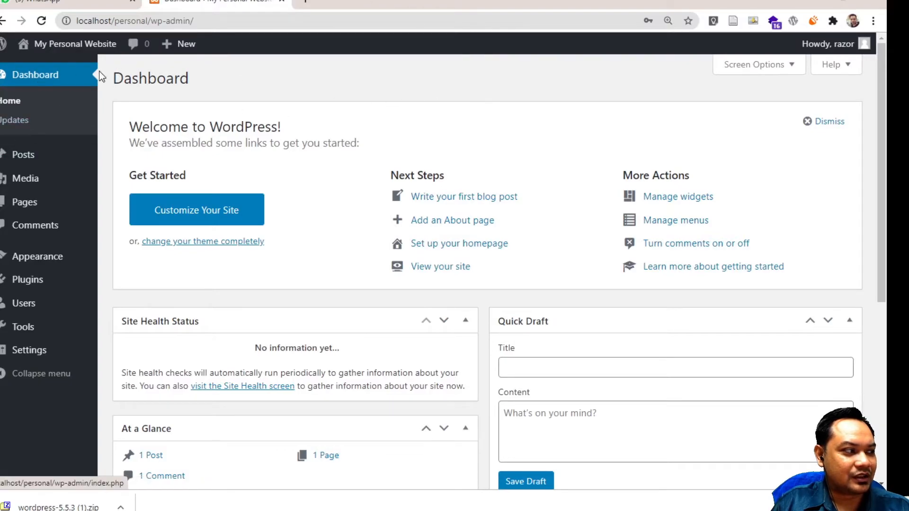
Open the live site in a new browser tab and switch to it
mouse_move(3, 51)
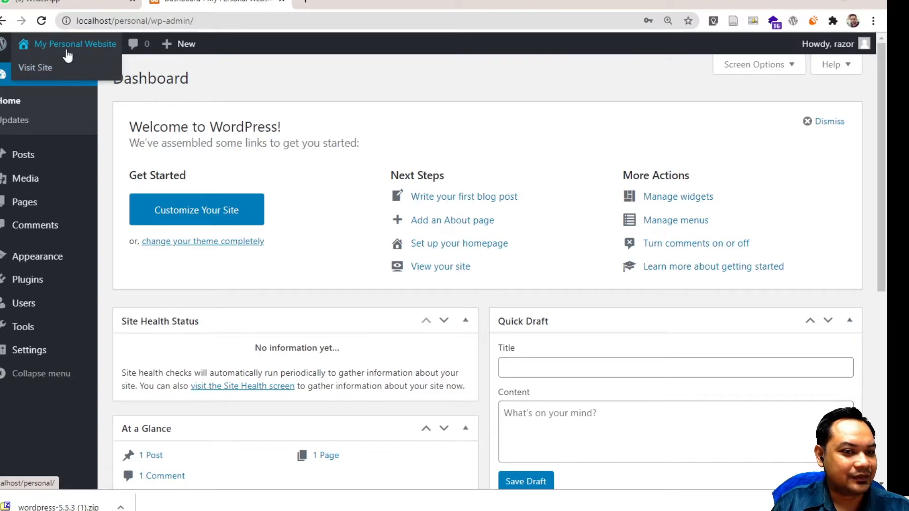
right_click(41, 69)
click(63, 78)
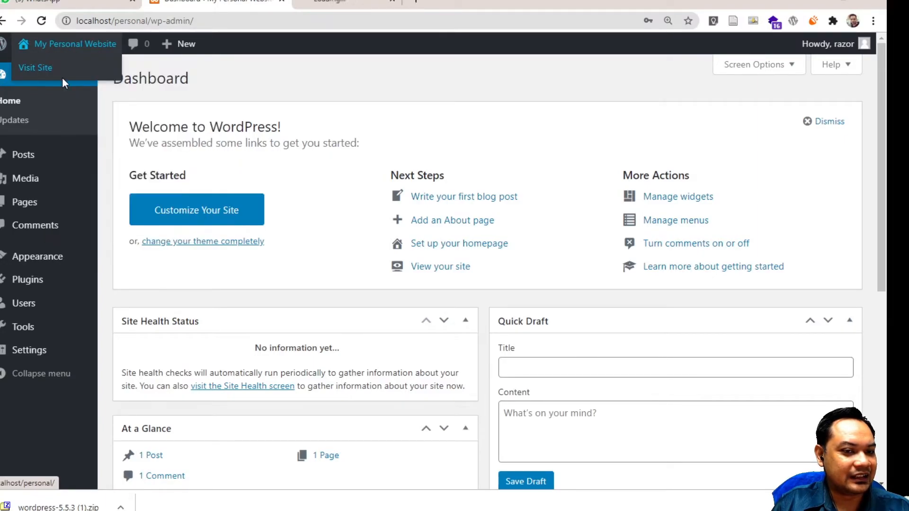
click(365, 2)
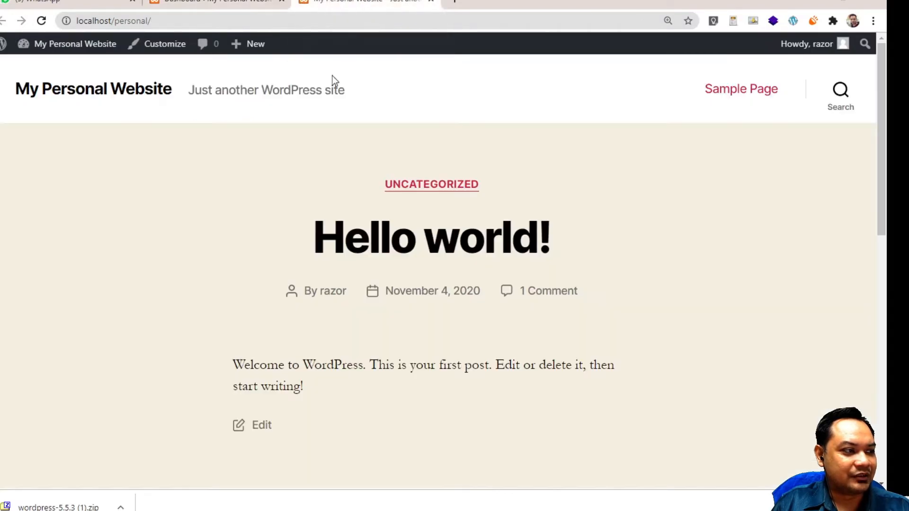
Review the default front page with the Hello world! post, then return to the Dashboard tab
scroll(305, 195, down, 8)
scroll(306, 195, up, 6)
scroll(307, 195, up, 2)
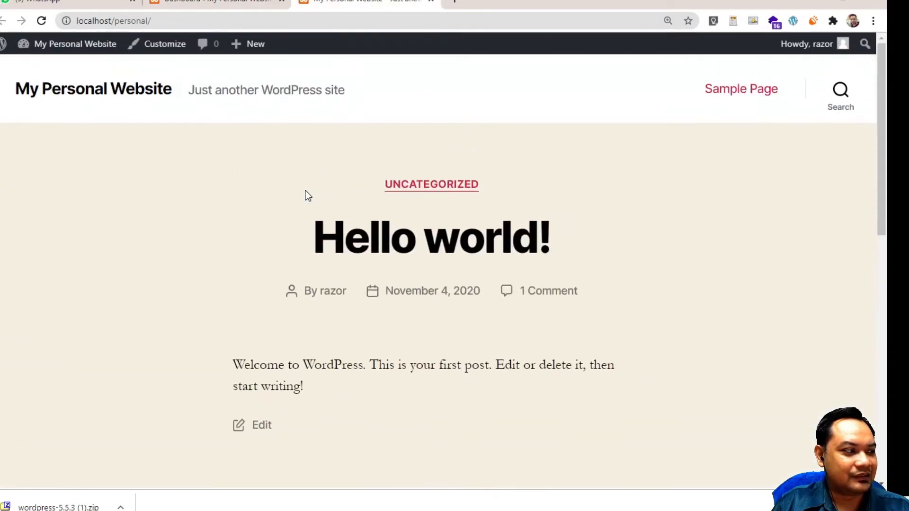
scroll(306, 196, down, 10)
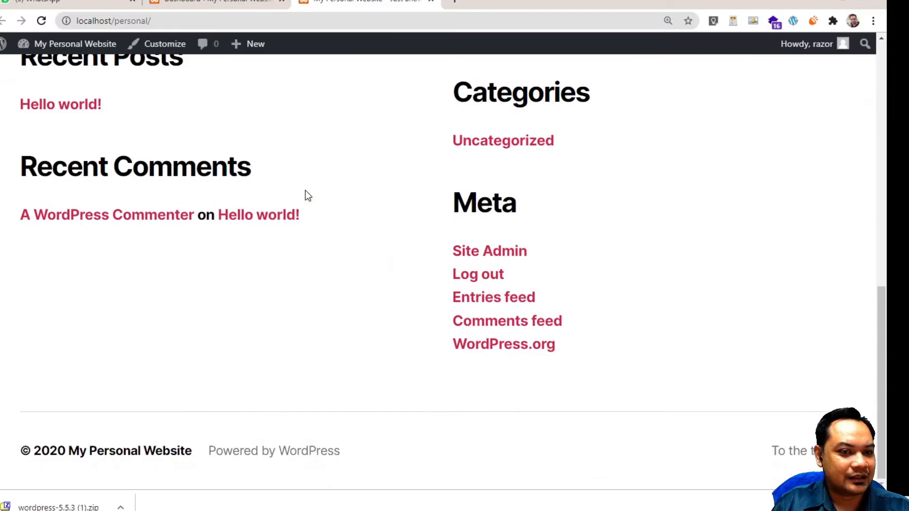
scroll(308, 196, up, 8)
scroll(308, 196, down, 6)
scroll(308, 196, up, 8)
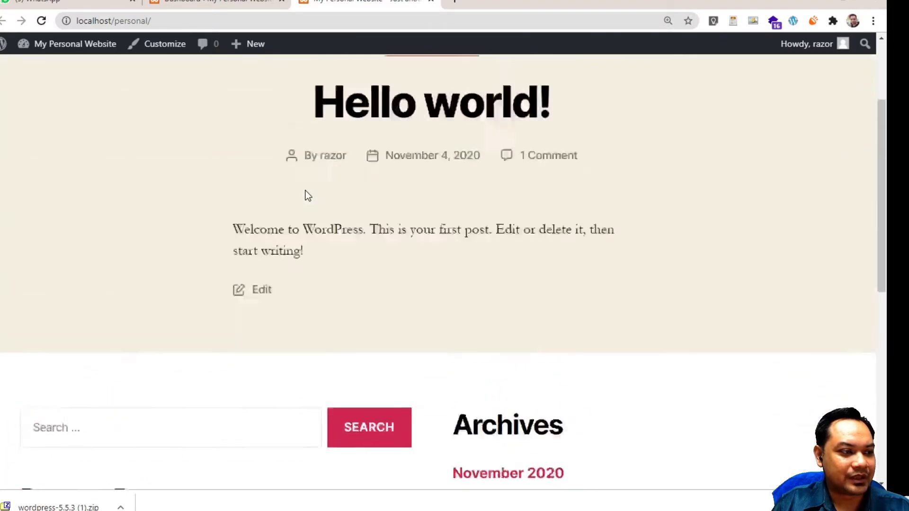
scroll(308, 196, down, 2)
scroll(308, 196, up, 3)
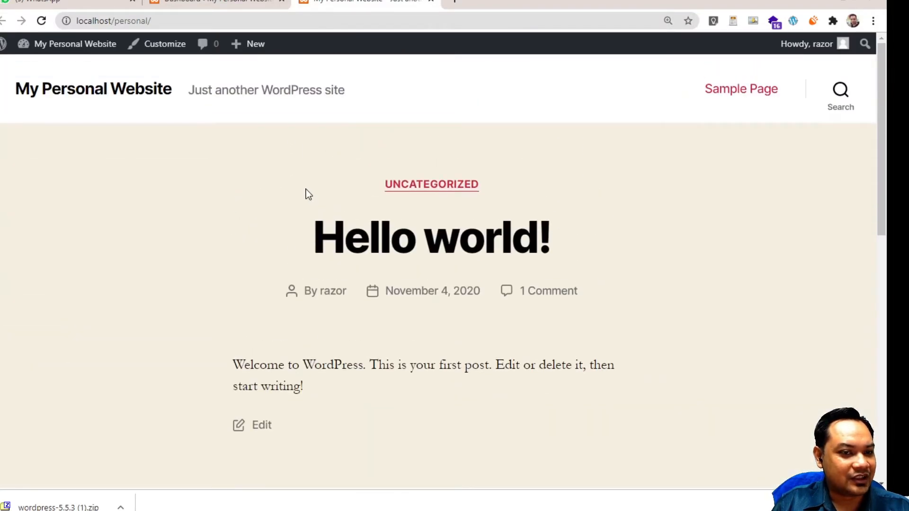
scroll(308, 194, down, 3)
scroll(316, 207, up, 3)
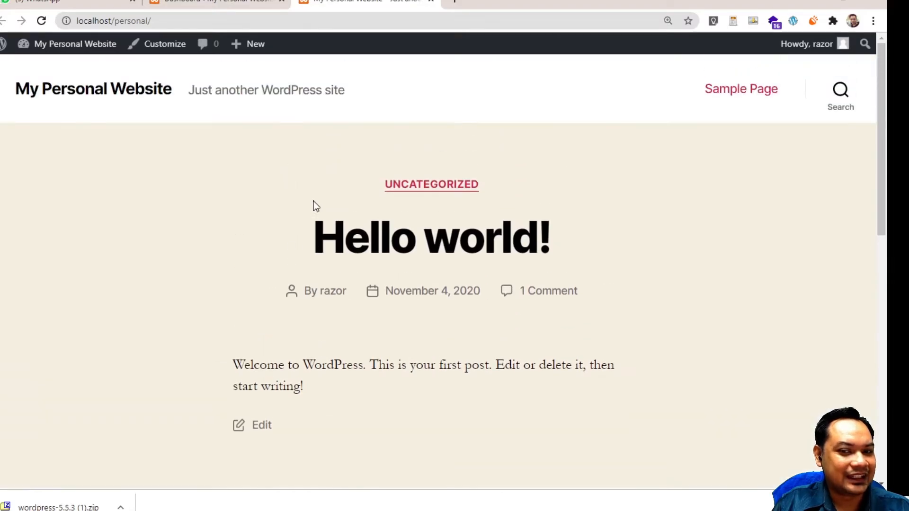
scroll(316, 206, down, 3)
scroll(317, 206, up, 3)
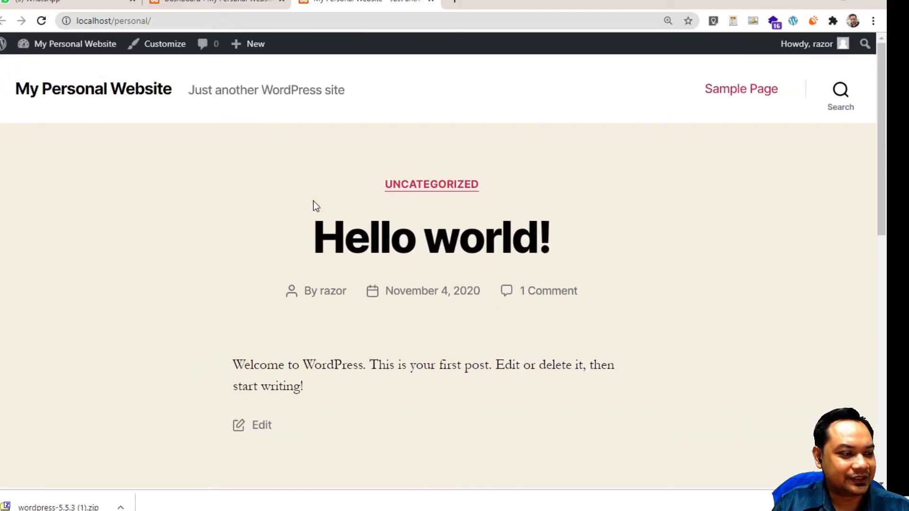
scroll(315, 203, down, 13)
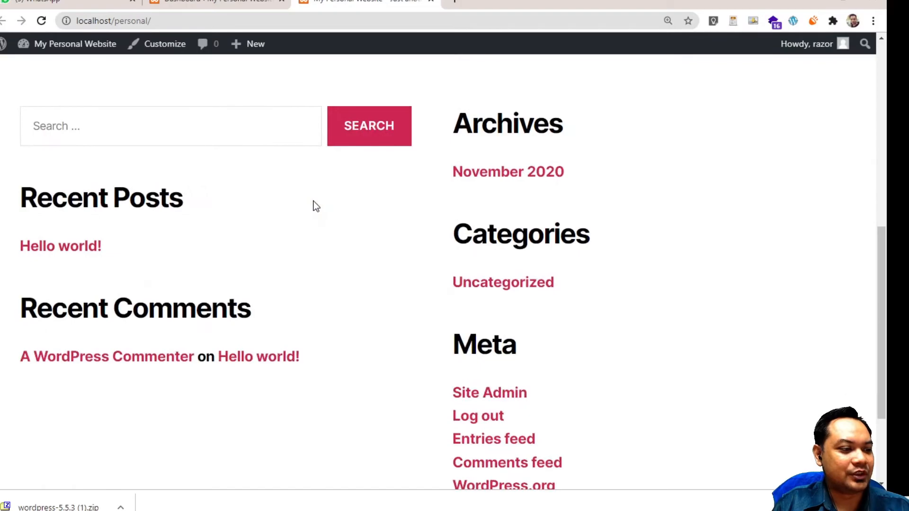
scroll(315, 203, up, 6)
scroll(316, 207, up, 7)
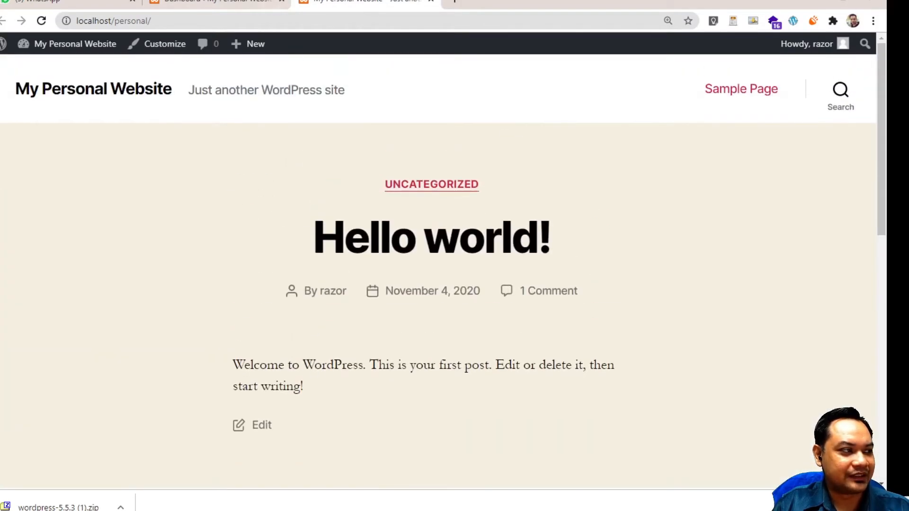
click(207, 4)
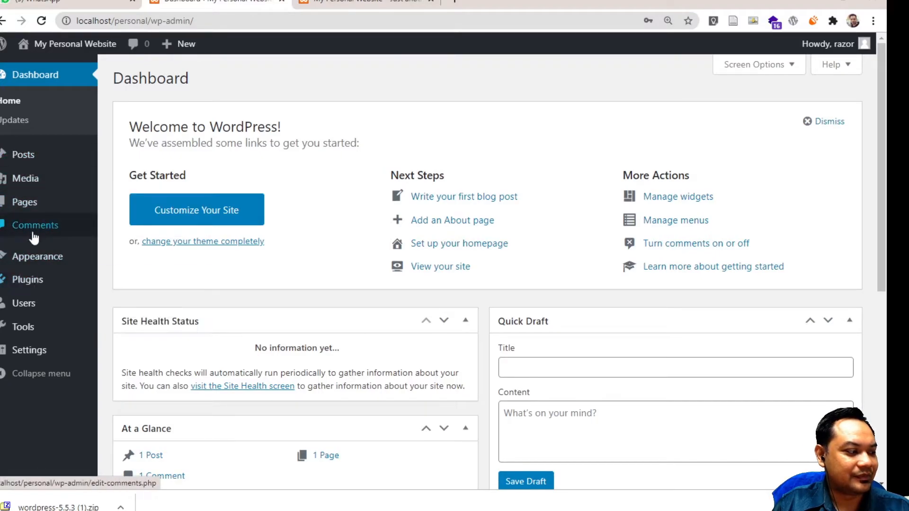
Activate Twenty Seventeen from the installed themes list
click(34, 257)
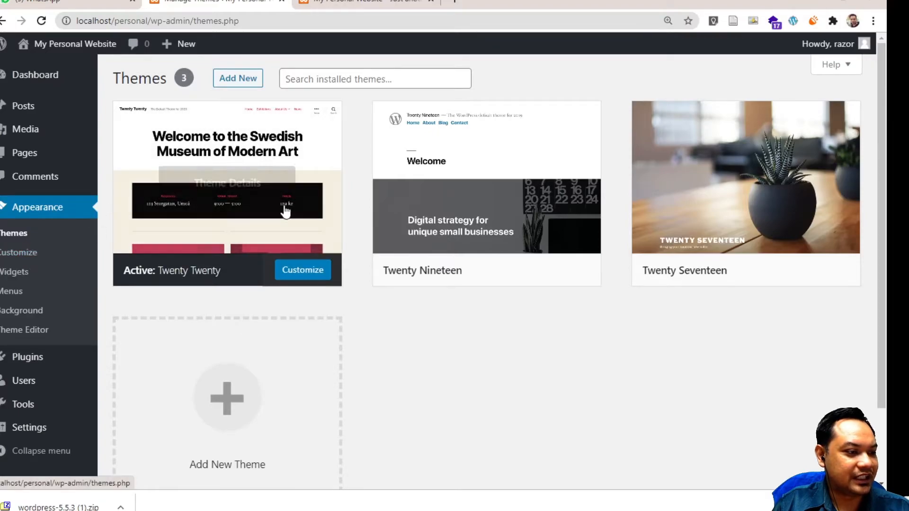
mouse_move(708, 172)
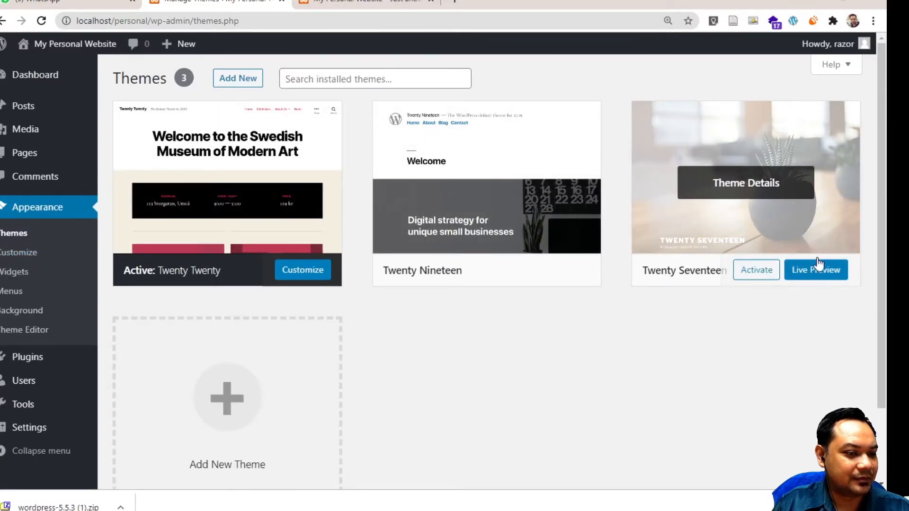
click(740, 270)
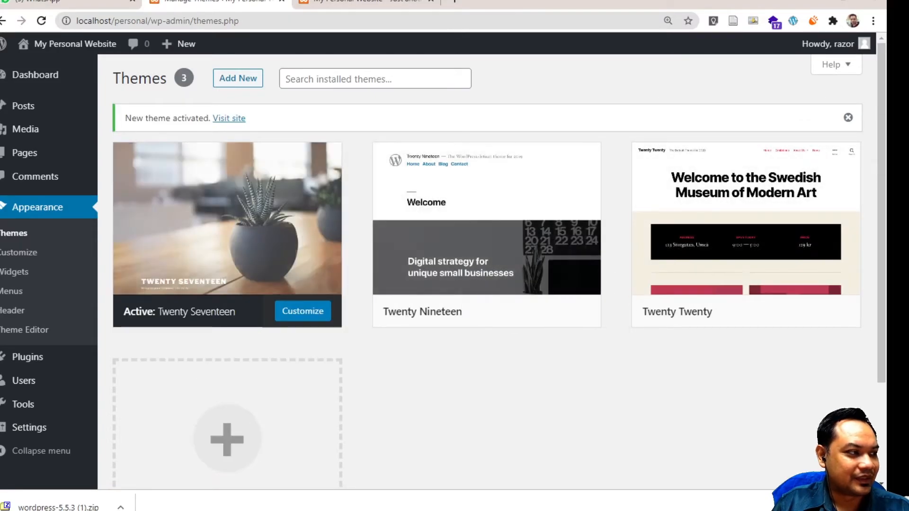
Reload the site tab to preview the Twenty Seventeen front page, then return to Themes
click(360, 3)
click(40, 21)
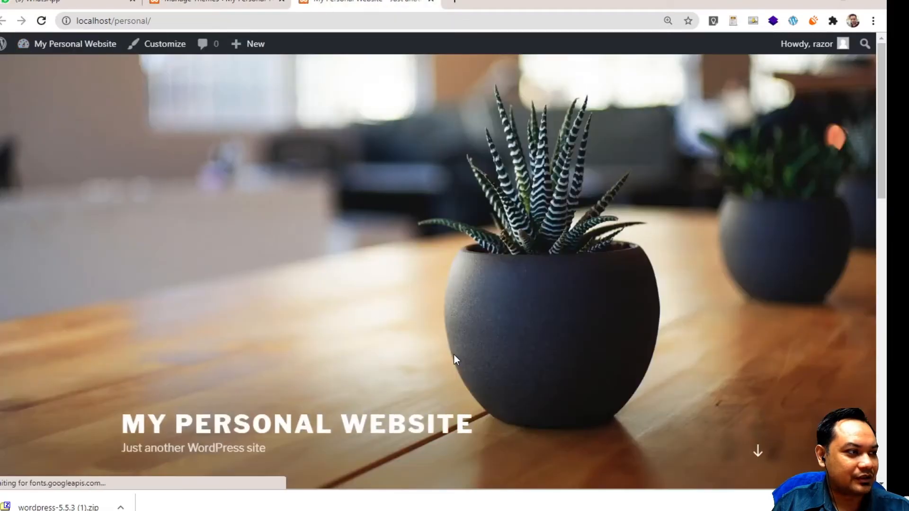
scroll(459, 332, down, 7)
scroll(387, 355, down, 8)
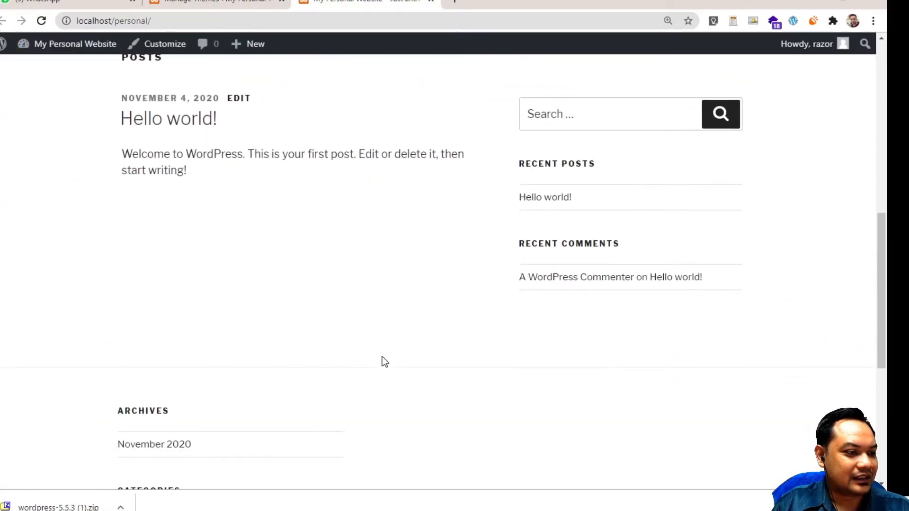
scroll(382, 356, up, 15)
scroll(382, 357, down, 10)
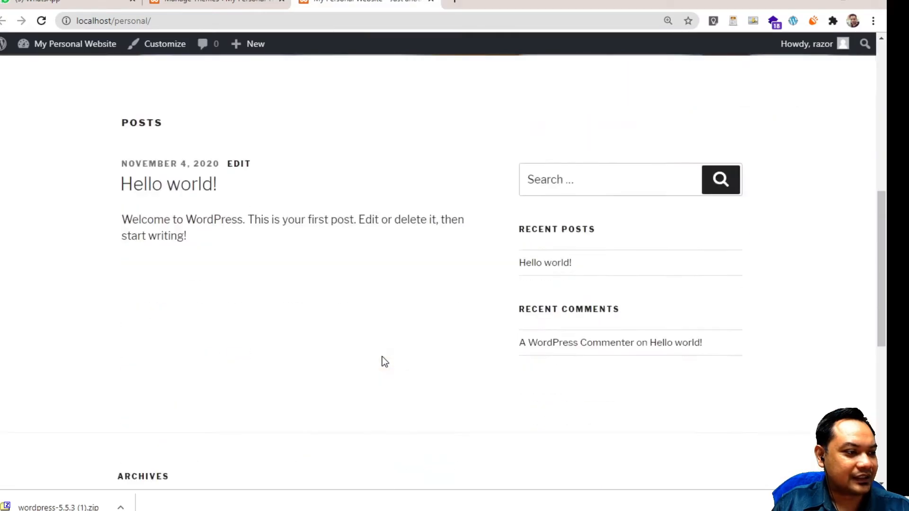
scroll(382, 357, up, 4)
scroll(382, 356, up, 7)
scroll(382, 357, down, 7)
scroll(382, 357, down, 5)
scroll(382, 356, up, 10)
scroll(380, 353, down, 5)
scroll(384, 358, up, 4)
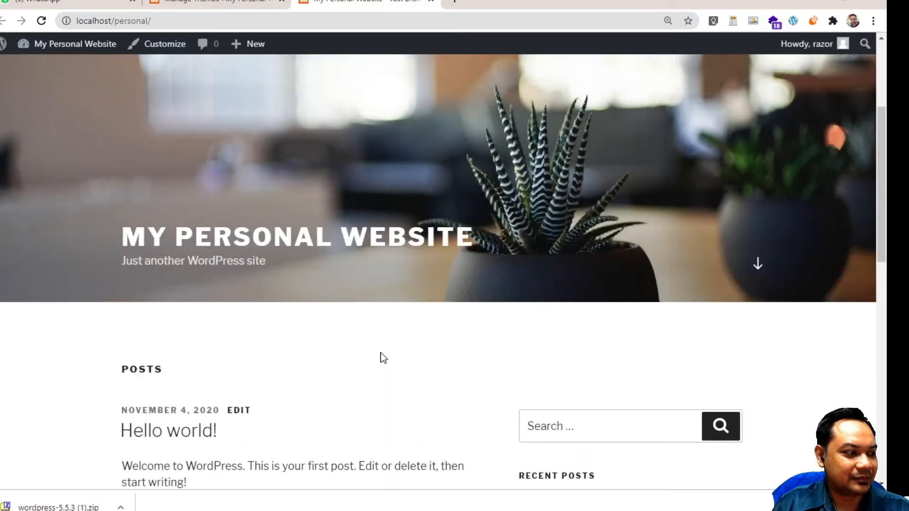
click(209, 3)
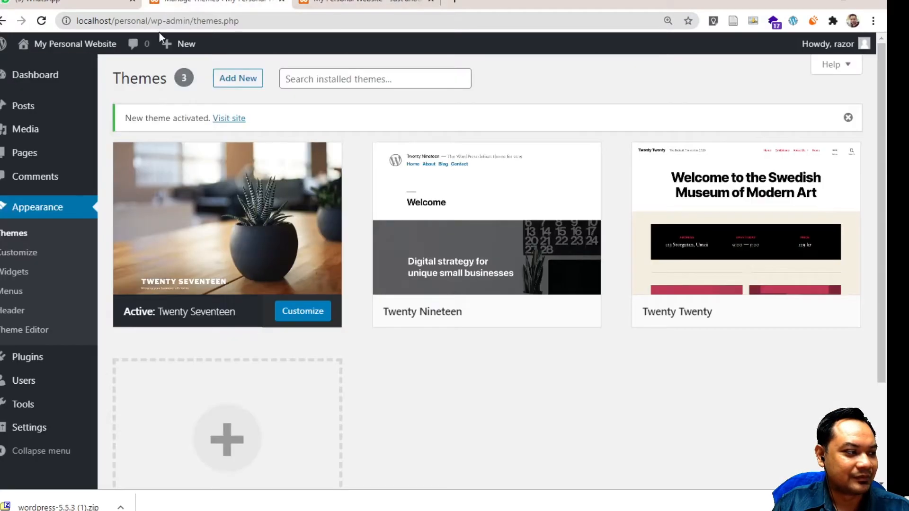
In Customizer Site Identity, rewrite the tagline from 'The journey begins.' to 'Where exciting journey begins...'
click(23, 258)
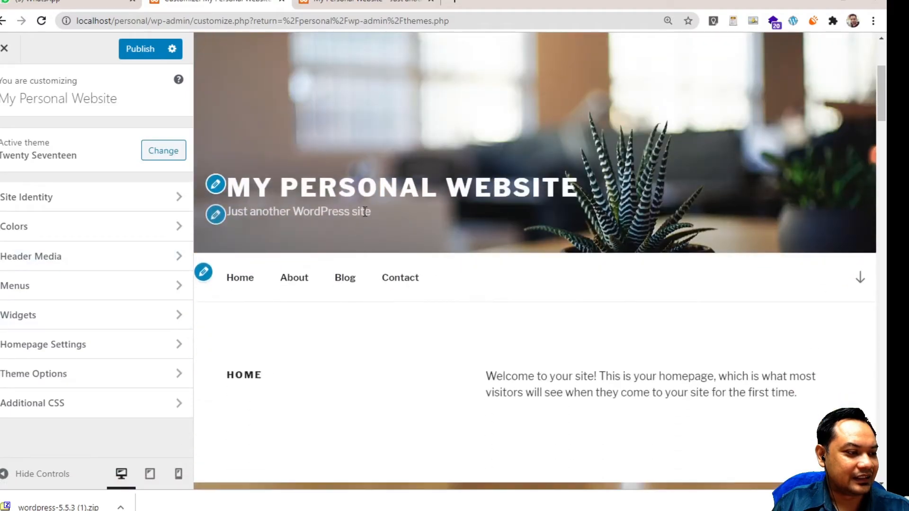
click(216, 215)
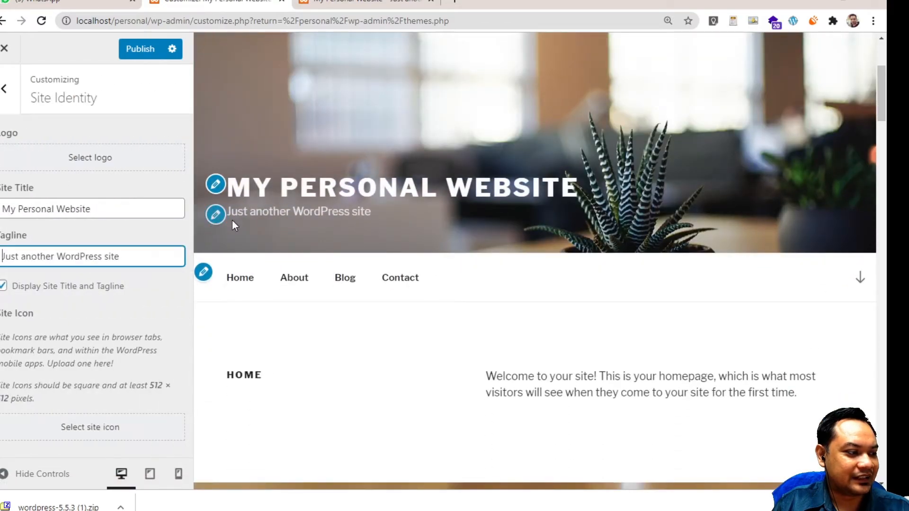
triple_click(82, 251)
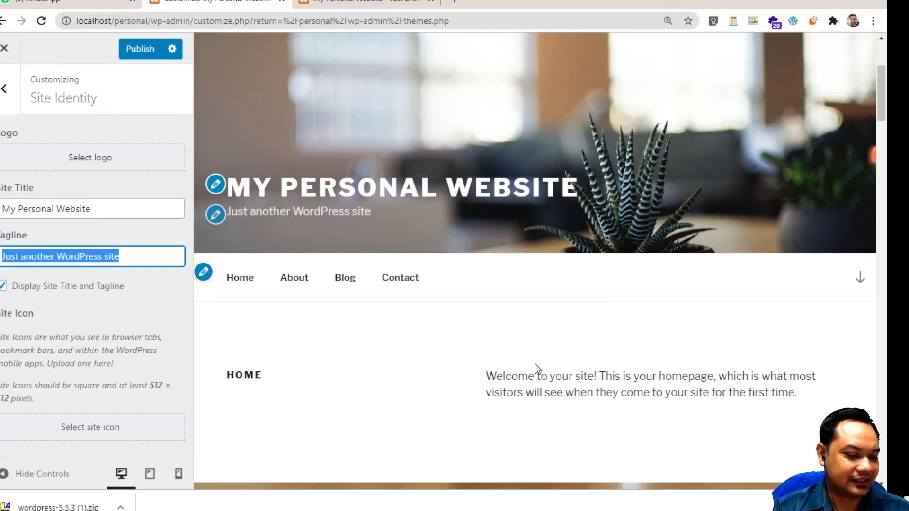
text(The journey be)
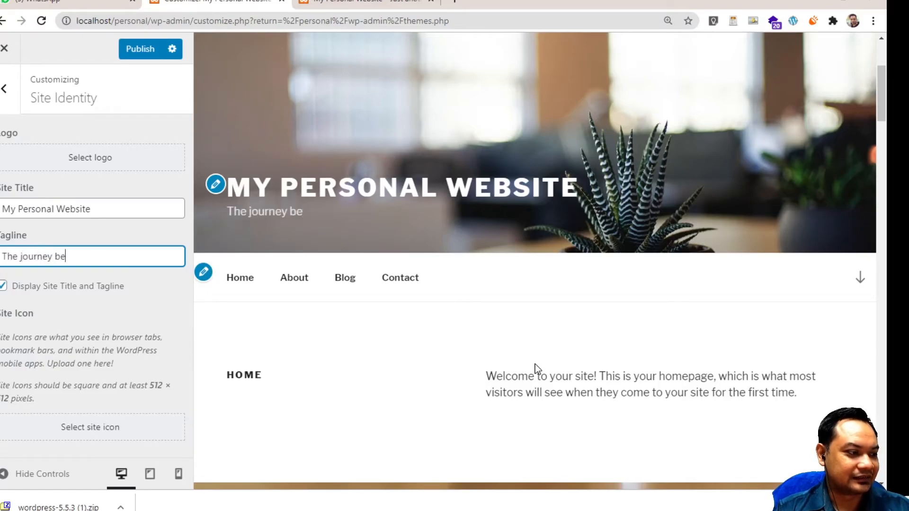
text(gins...)
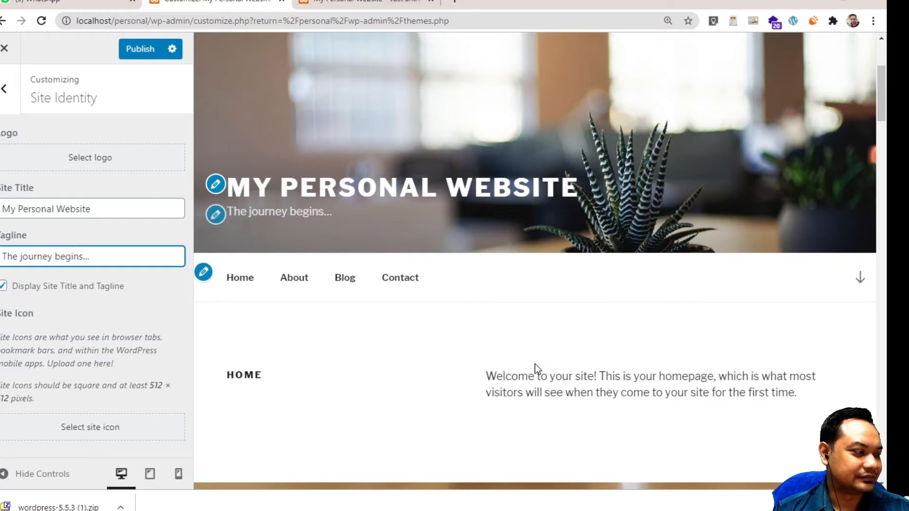
key(Home)
key(ctrl+shift+Right)
text(Where exciting)
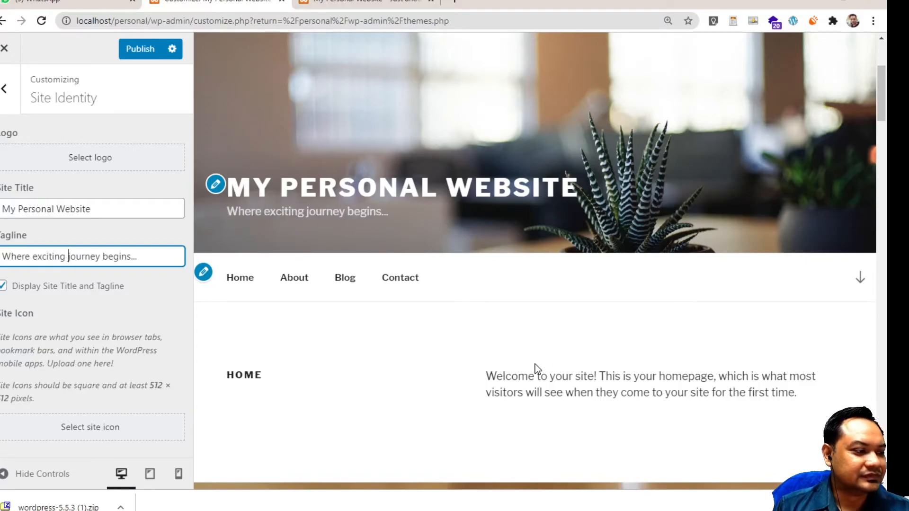
scroll(433, 322, down, 3)
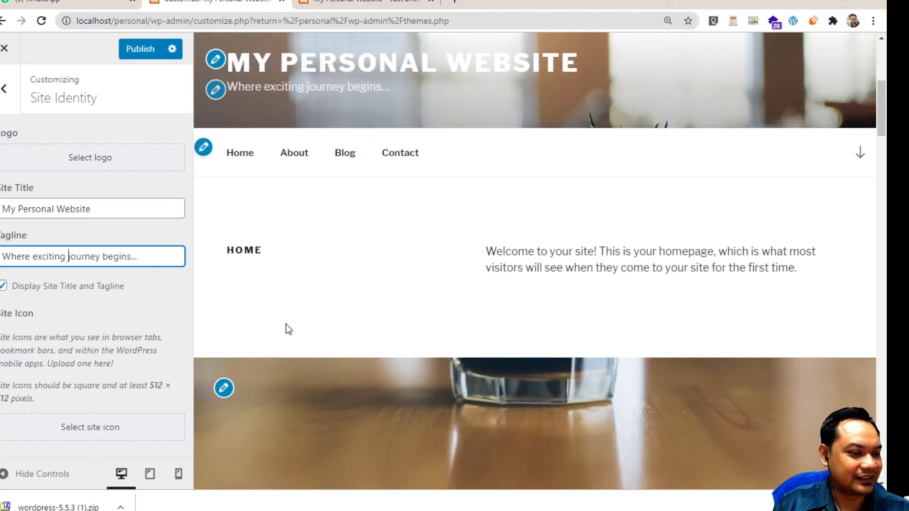
scroll(246, 348, down, 6)
scroll(242, 327, up, 5)
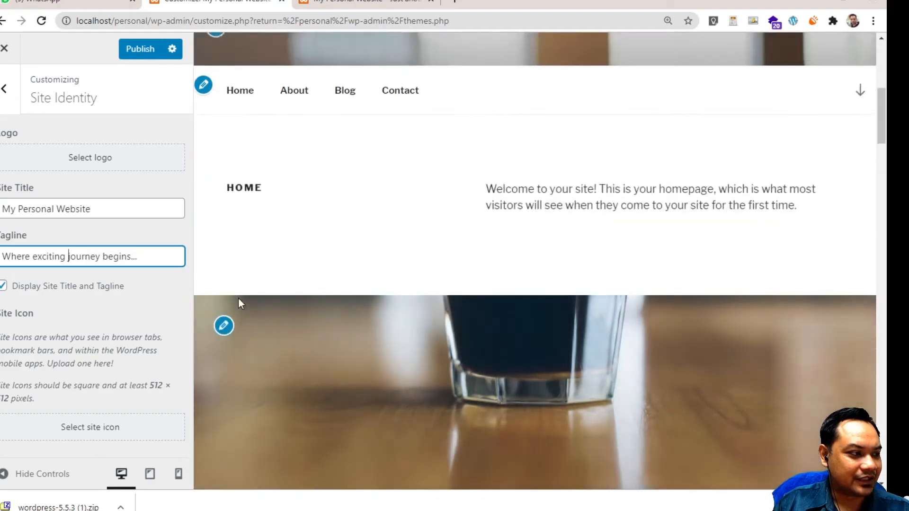
Set Front Page Section 1 Content to Sample Page in Theme Options
click(221, 327)
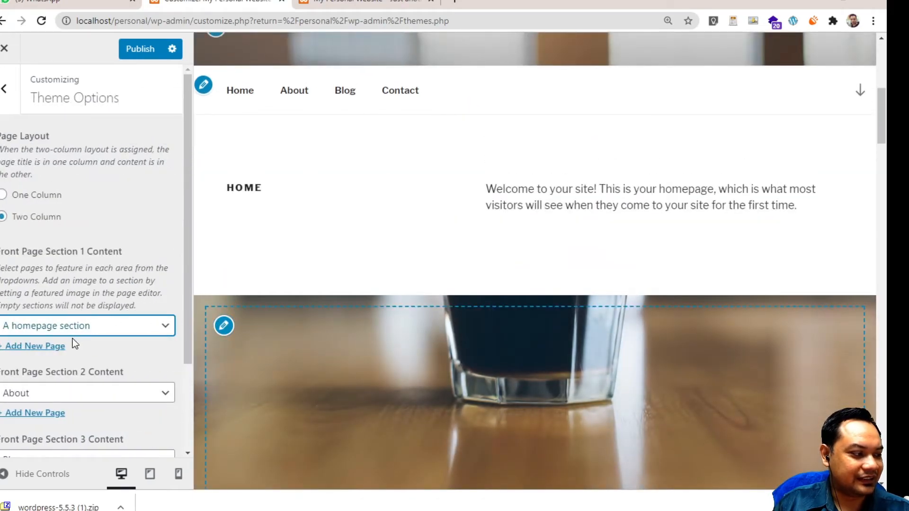
scroll(73, 340, down, 3)
click(93, 225)
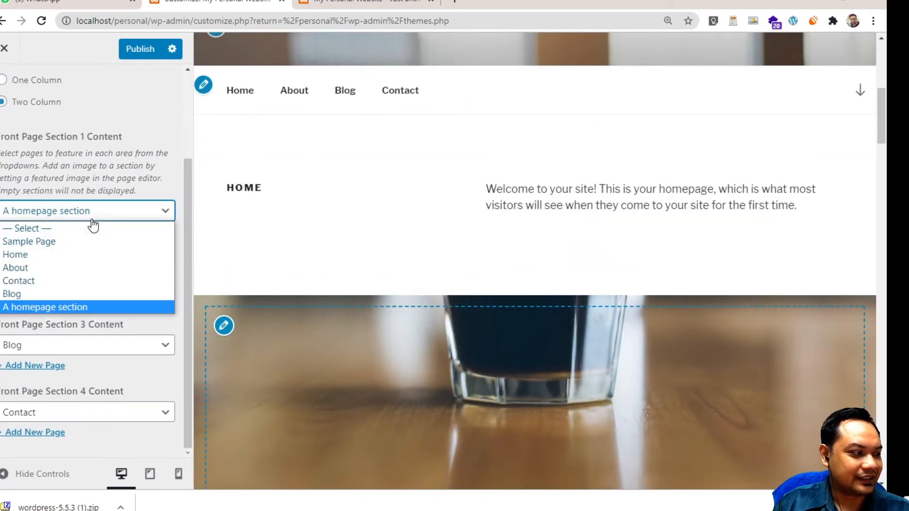
click(74, 260)
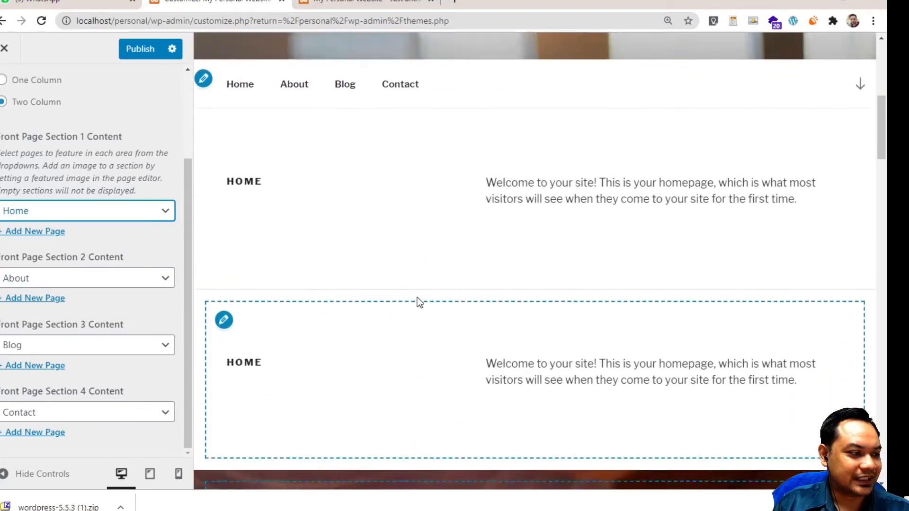
scroll(417, 303, up, 2)
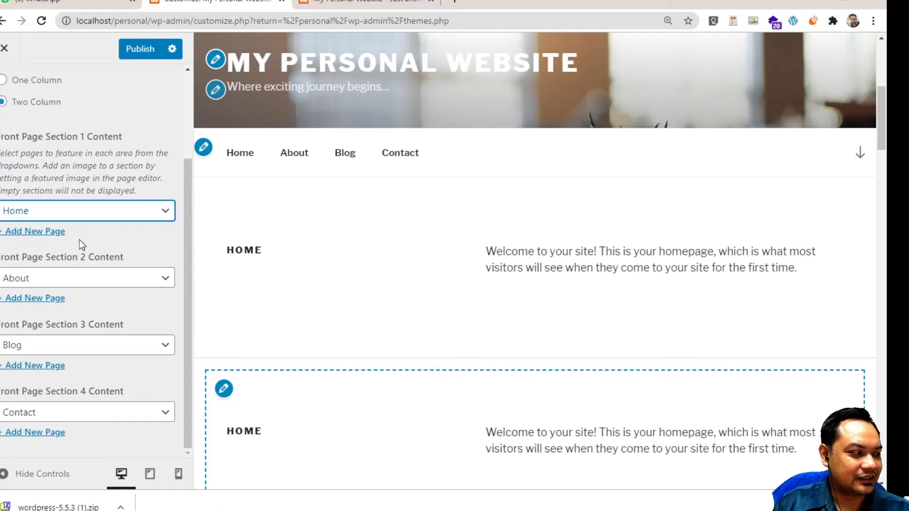
click(78, 211)
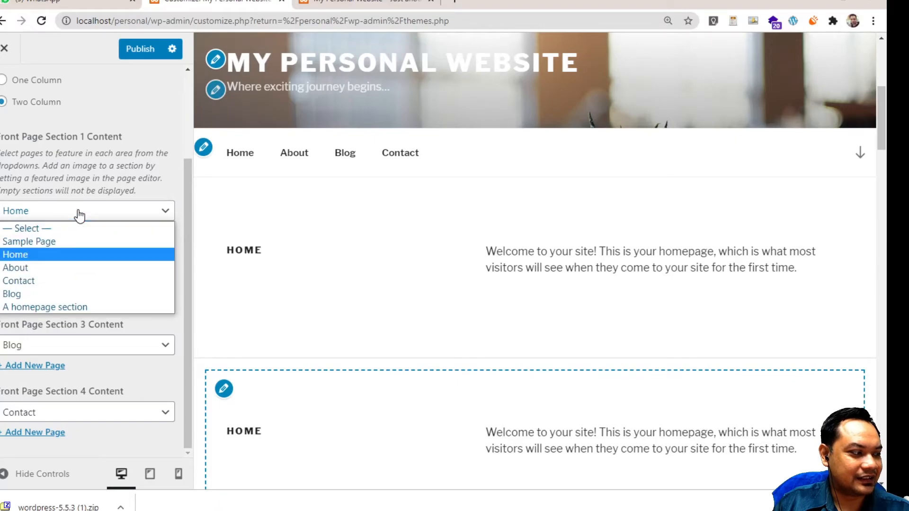
click(63, 243)
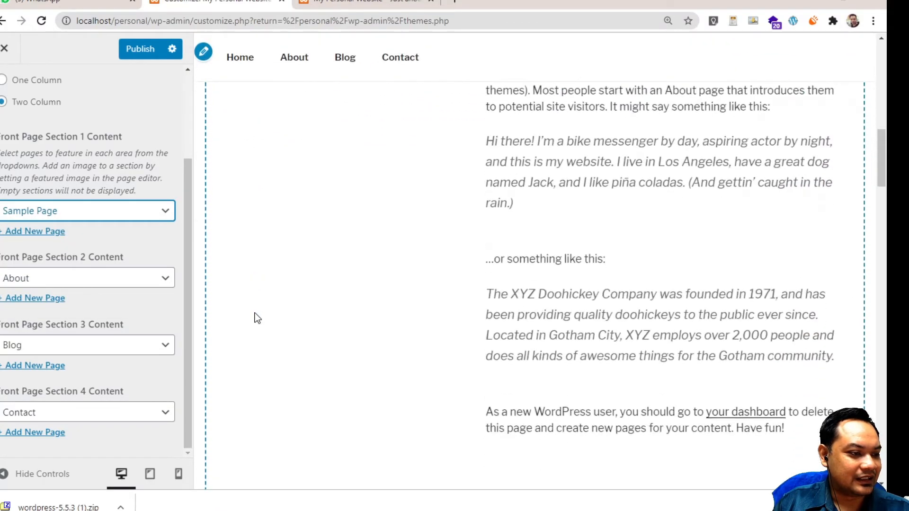
Publish the Customizer changes and switch to the live site tab
scroll(255, 314, up, 4)
scroll(254, 313, down, 5)
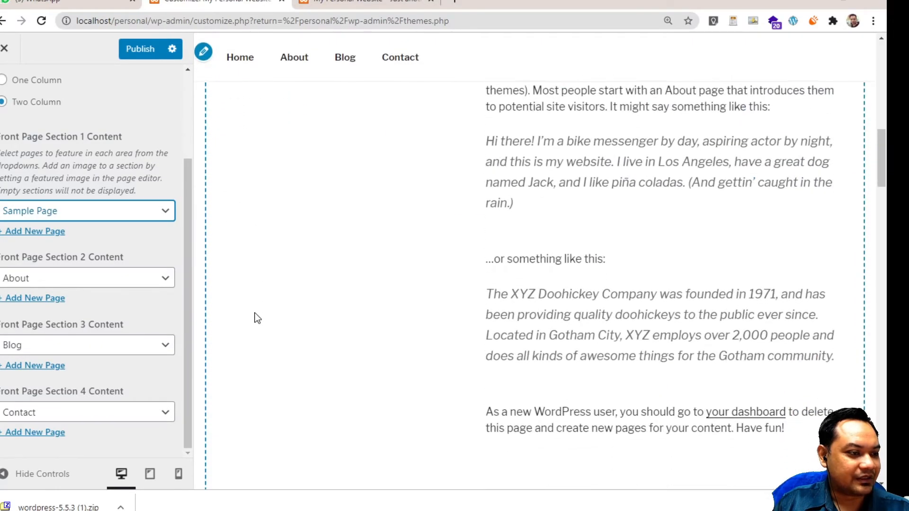
click(138, 48)
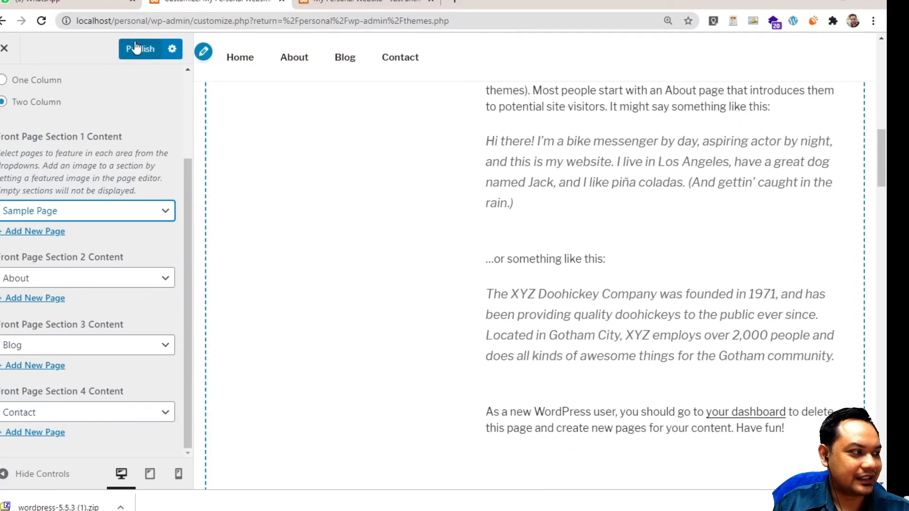
click(350, 4)
Reload the live front page and scroll through it to confirm the new tagline
click(42, 21)
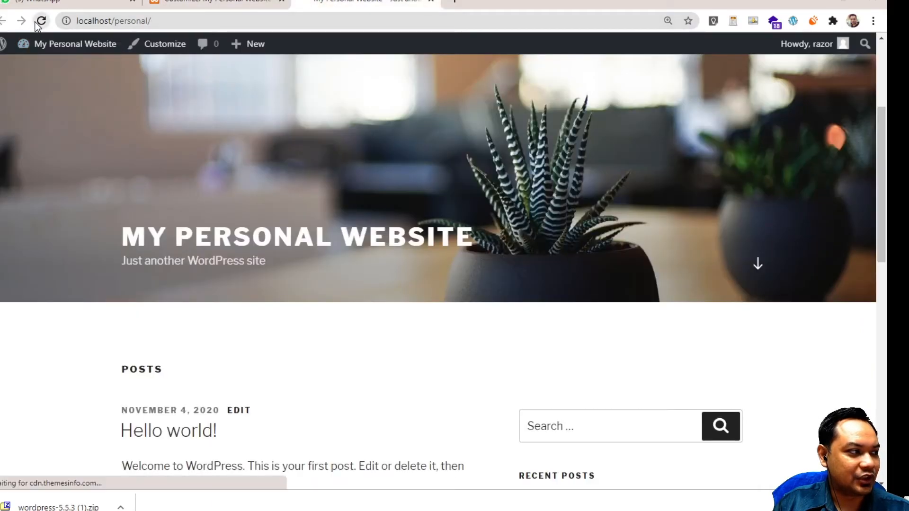
scroll(279, 316, down, 4)
scroll(277, 313, down, 15)
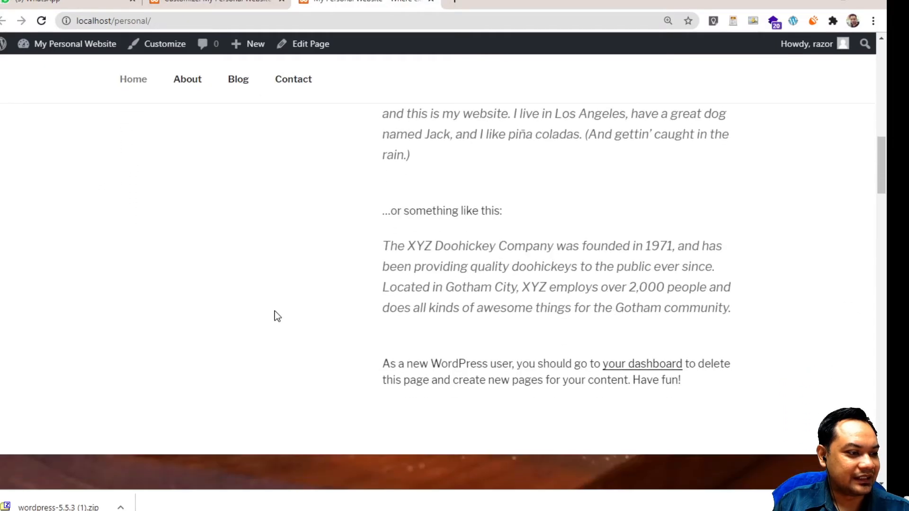
scroll(273, 313, down, 10)
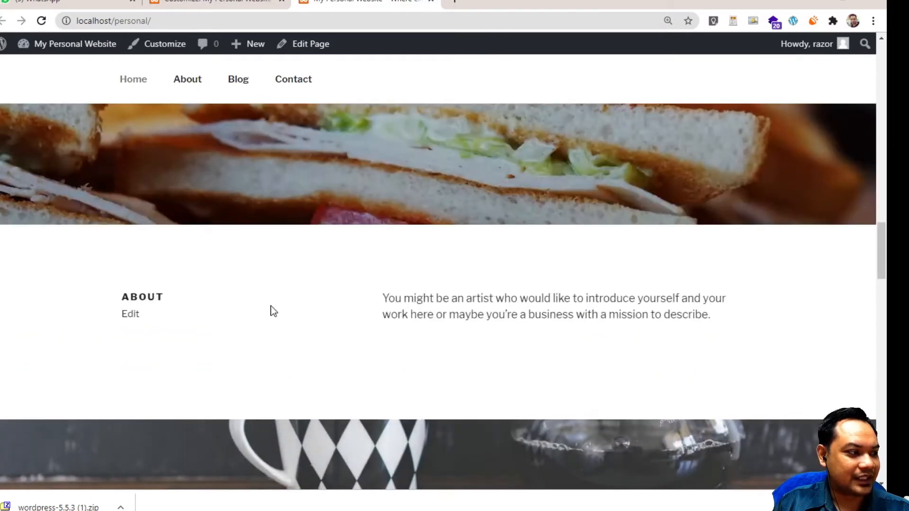
scroll(271, 306, down, 10)
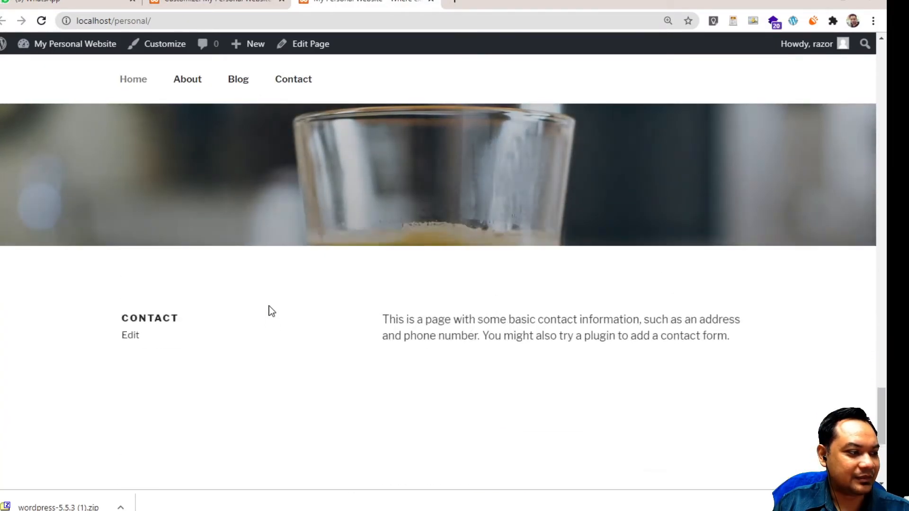
scroll(271, 311, up, 1)
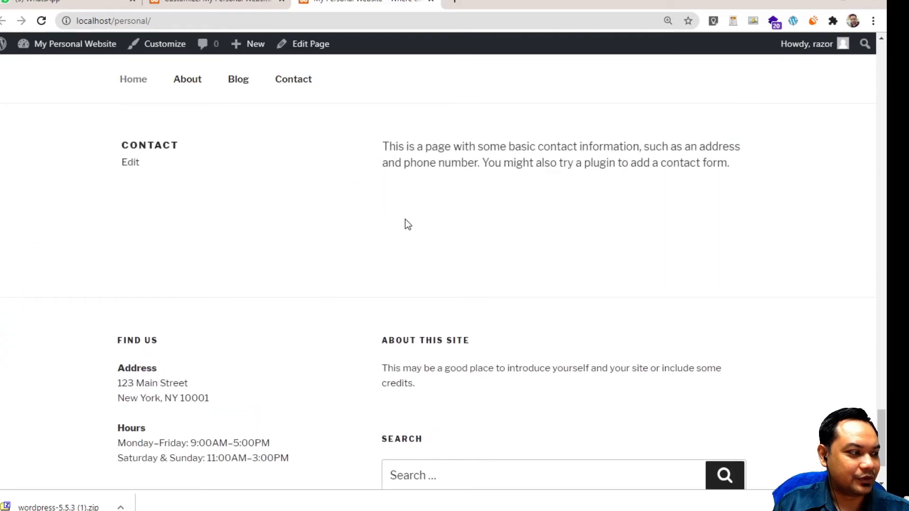
scroll(398, 239, down, 2)
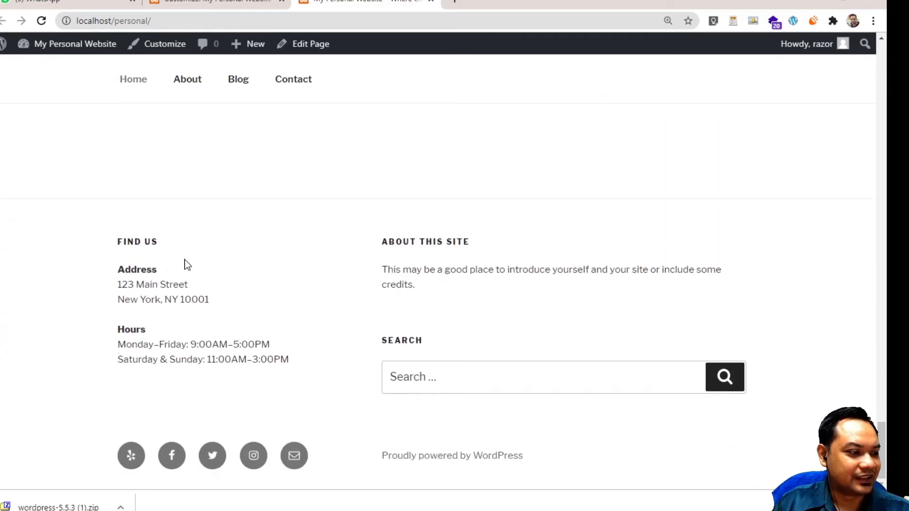
scroll(309, 300, up, 2)
scroll(310, 300, down, 2)
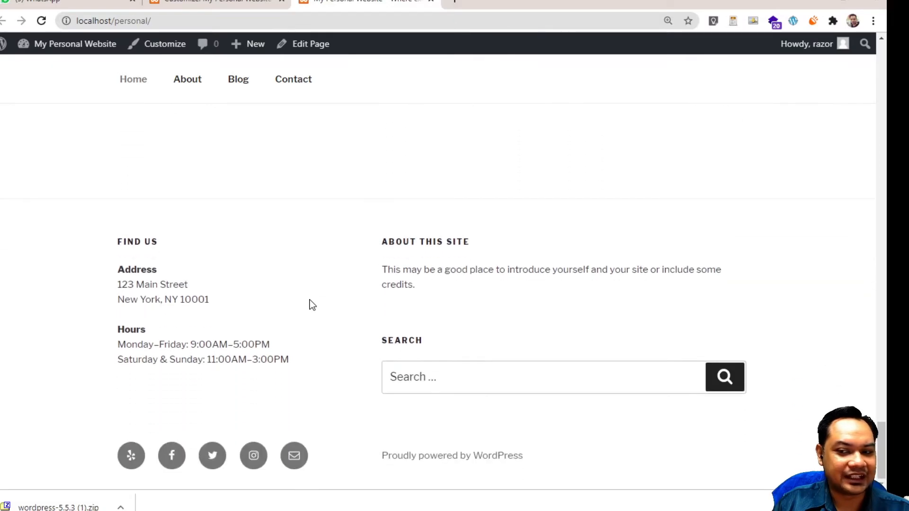
scroll(357, 279, up, 10)
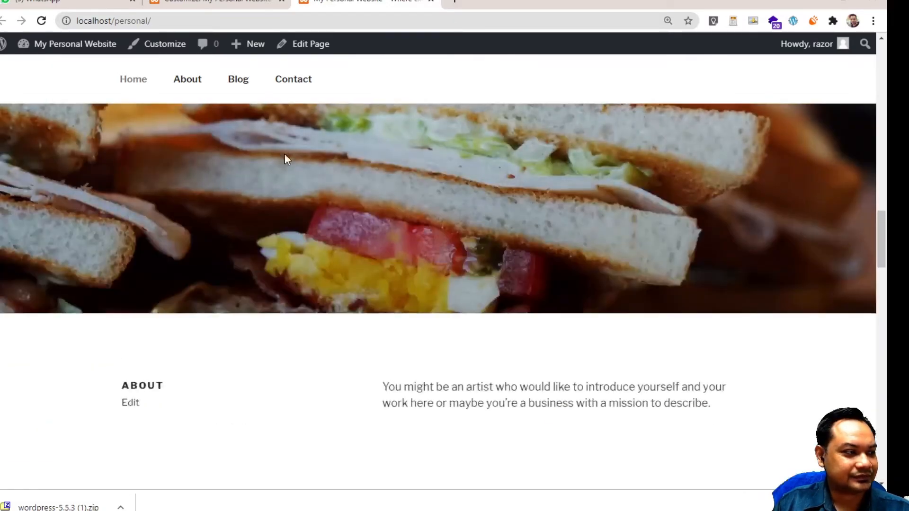
scroll(285, 156, up, 5)
Visit the Blog, Contact and About pages, then go back Home
click(238, 80)
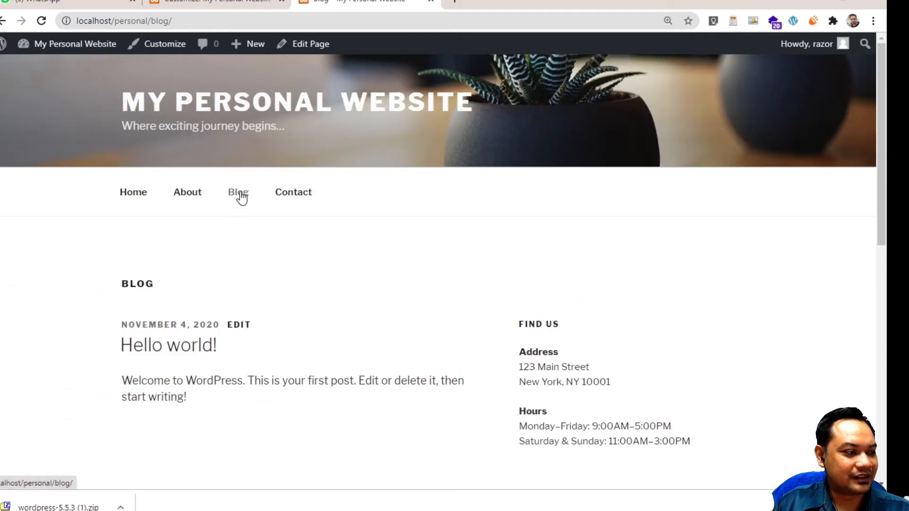
click(282, 195)
scroll(284, 244, down, 10)
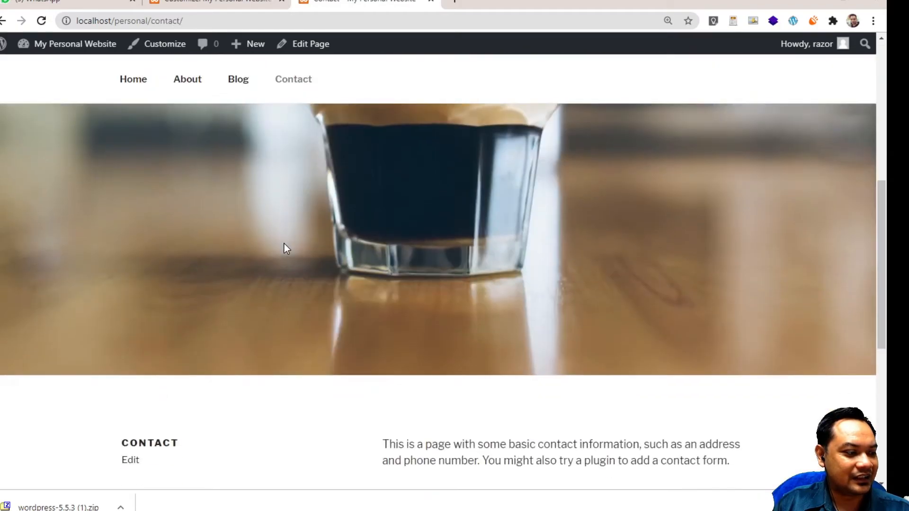
scroll(351, 232, up, 2)
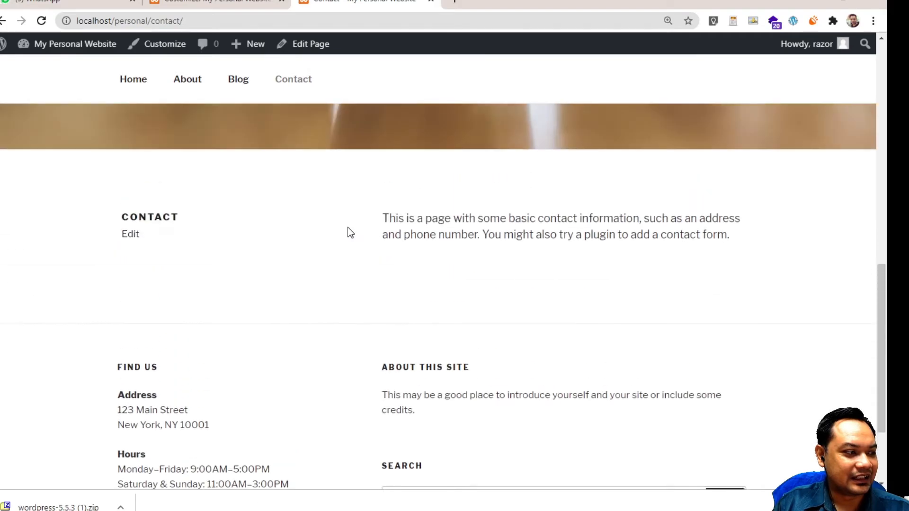
click(192, 78)
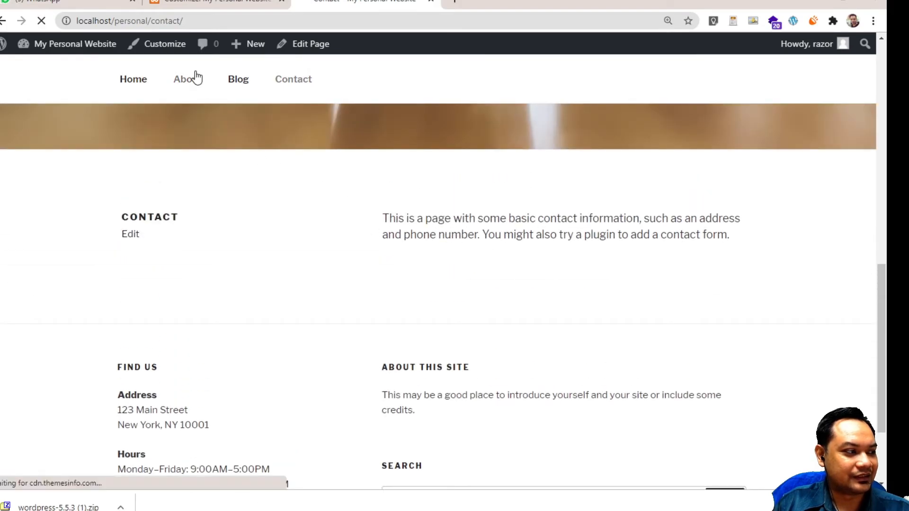
scroll(249, 220, down, 4)
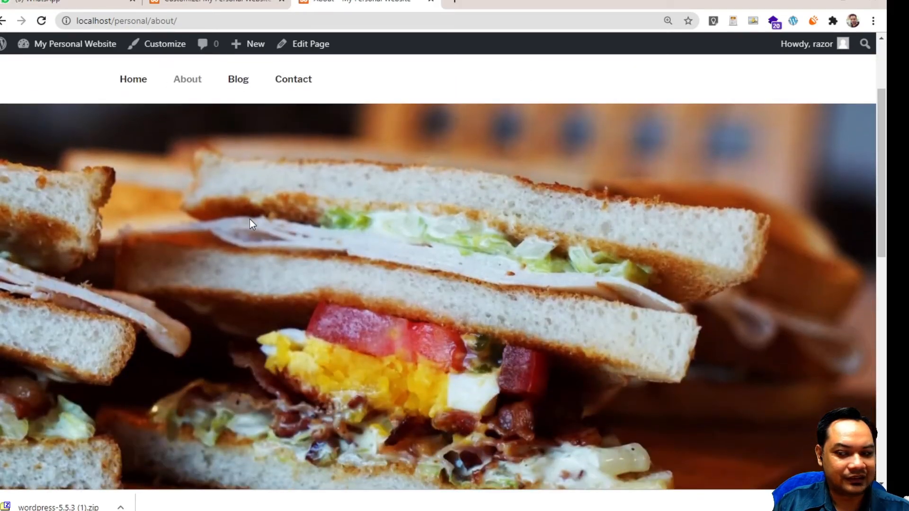
scroll(249, 220, down, 12)
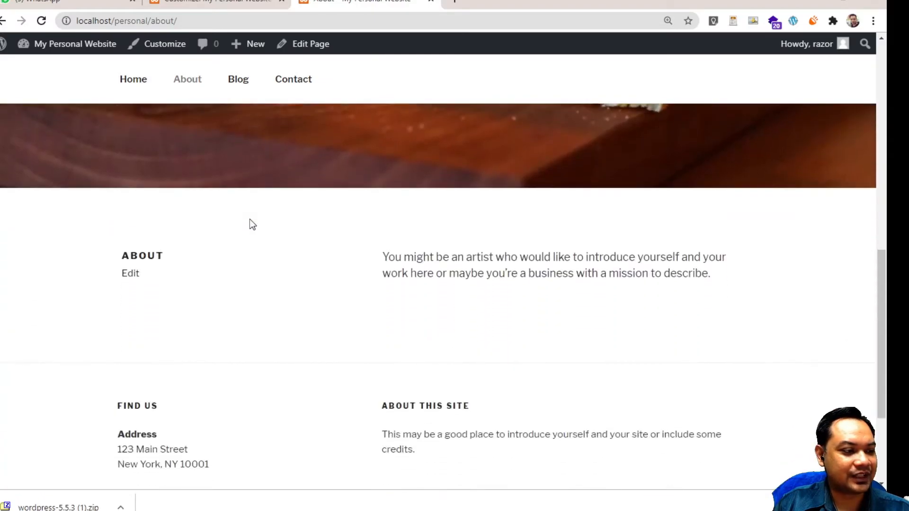
scroll(249, 220, up, 15)
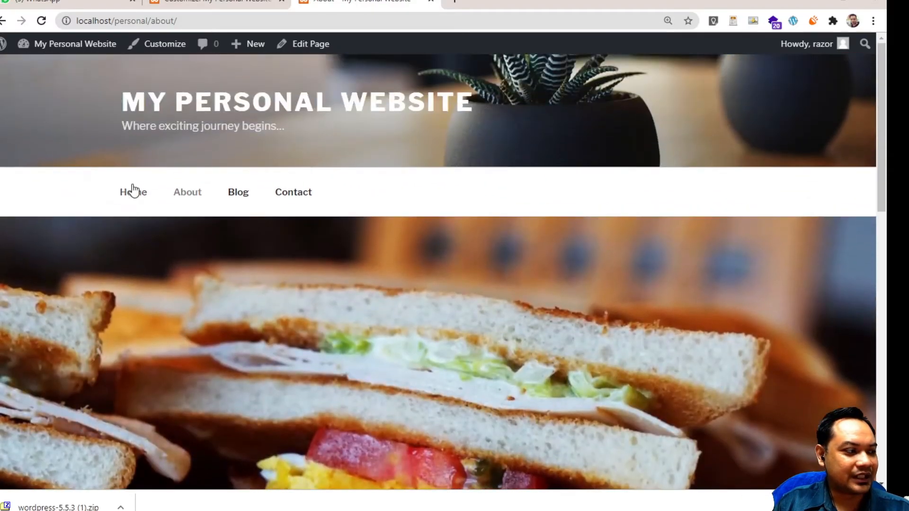
click(133, 192)
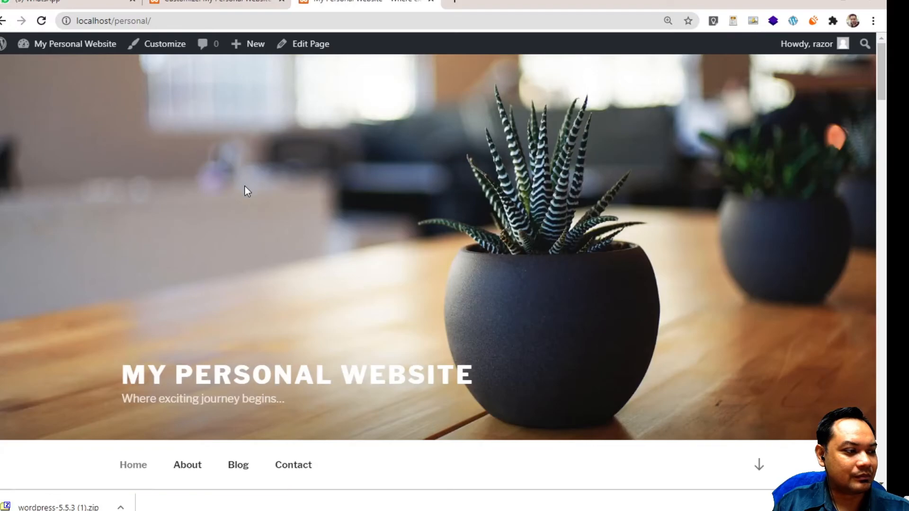
scroll(245, 186, down, 5)
scroll(245, 189, up, 3)
scroll(245, 190, down, 6)
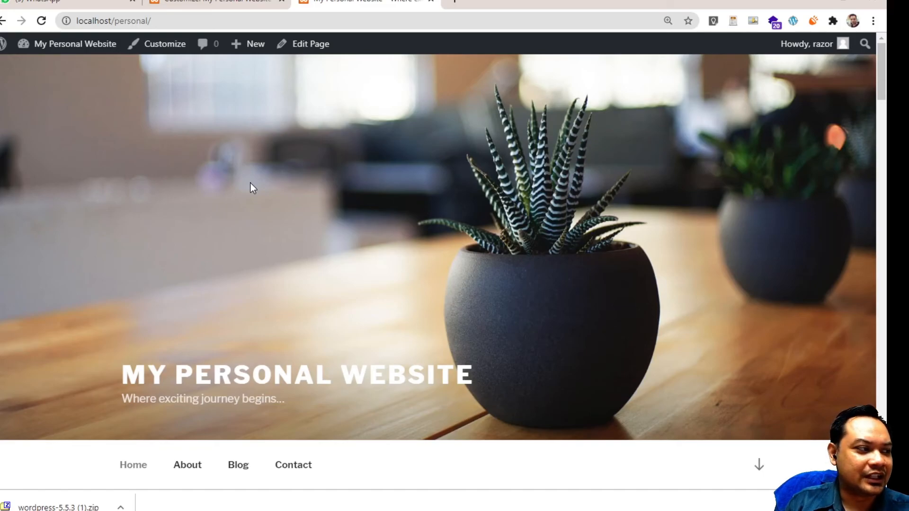
Close both open Customizer sessions to land on the Appearance > Themes screen
click(158, 42)
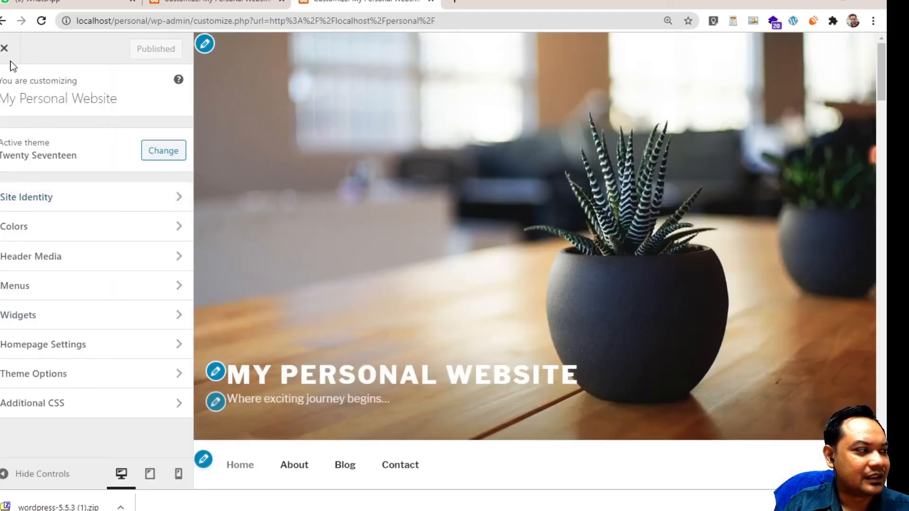
click(4, 48)
click(195, 2)
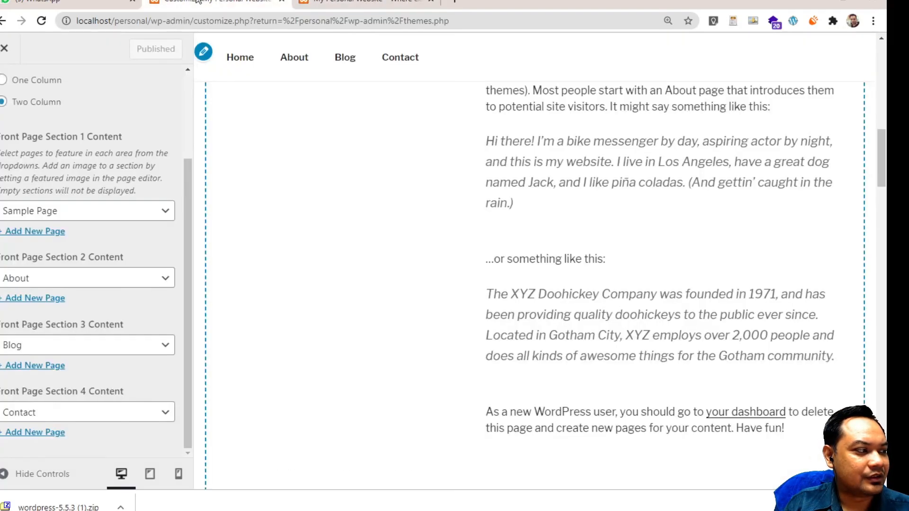
click(17, 52)
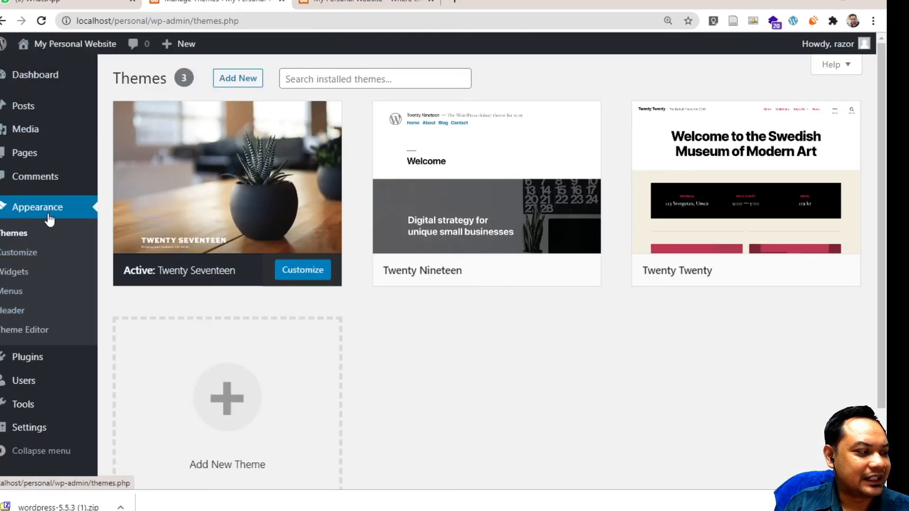
Open Add New Theme and scroll the Featured grid, e.g. Minimal 20/17, Stunning, fSport
scroll(229, 375, down, 2)
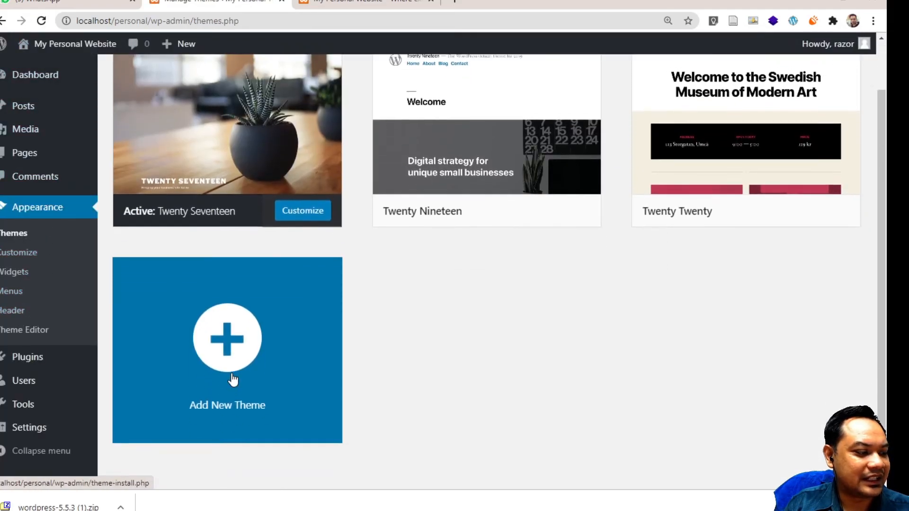
click(227, 345)
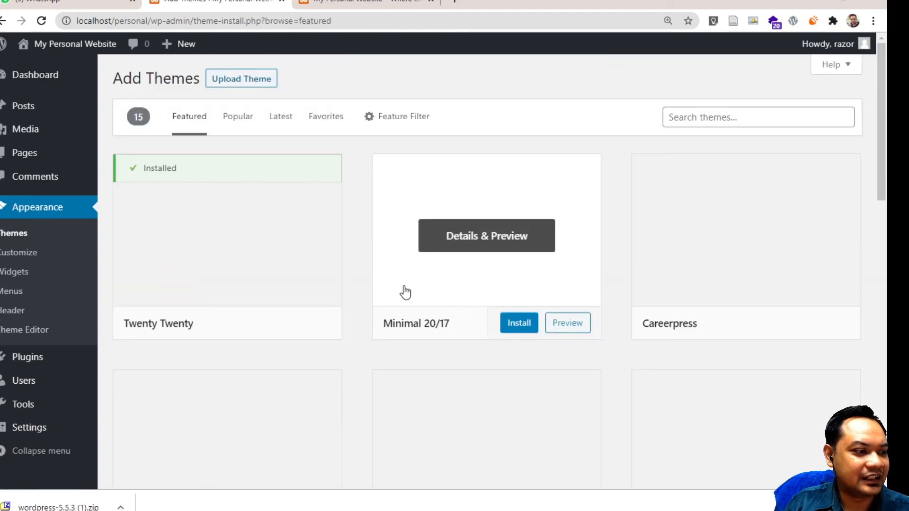
scroll(553, 372, down, 2)
scroll(553, 373, down, 6)
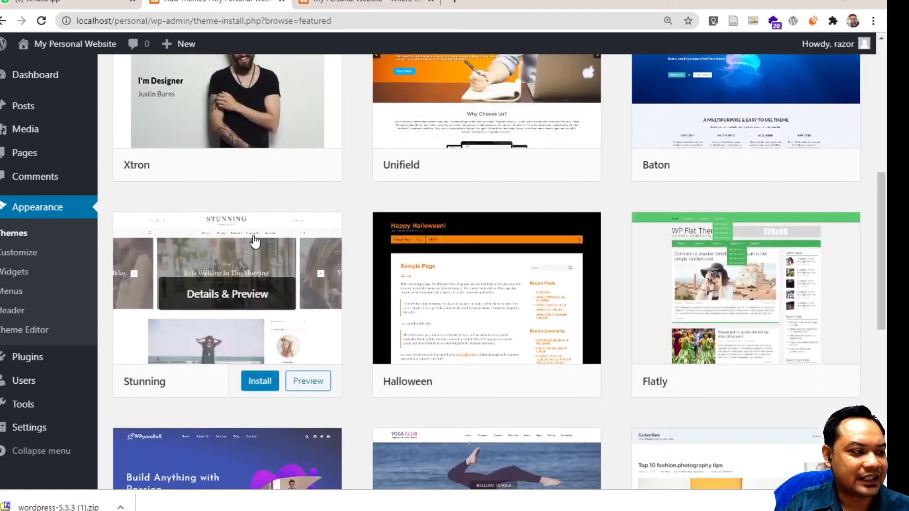
scroll(705, 253, up, 1)
scroll(682, 275, down, 4)
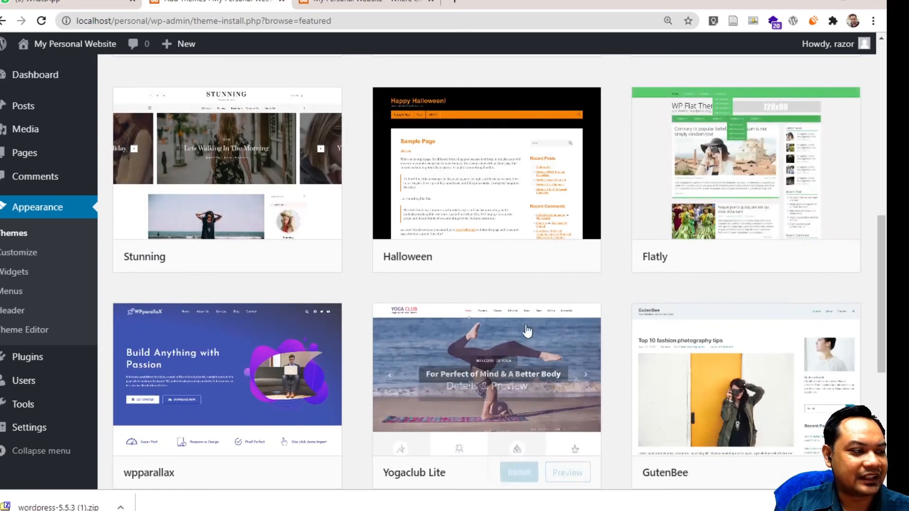
scroll(298, 232, down, 1)
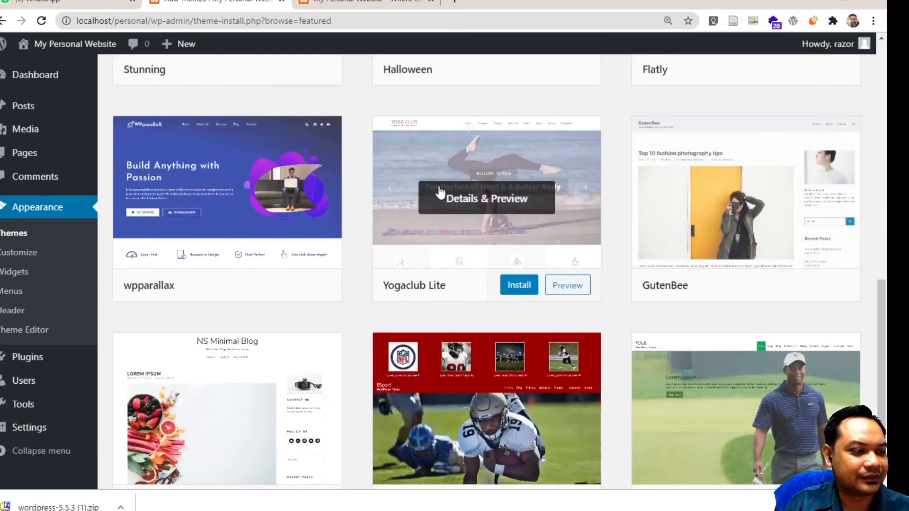
scroll(481, 396, down, 3)
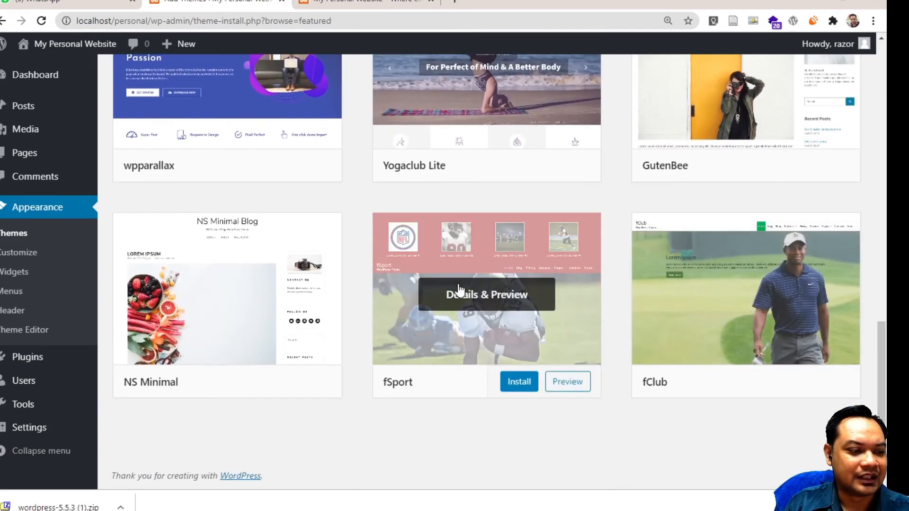